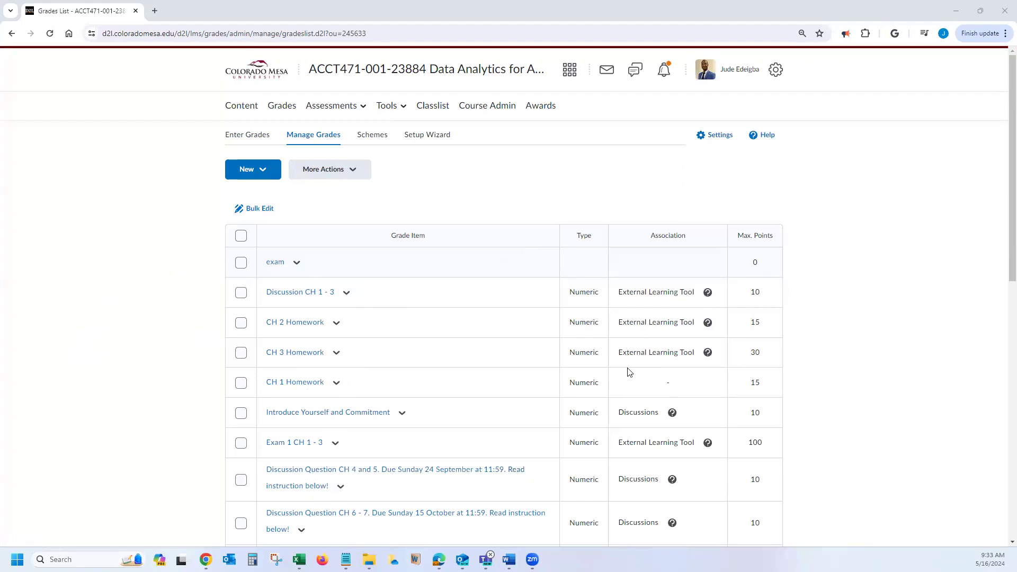
click(241, 294)
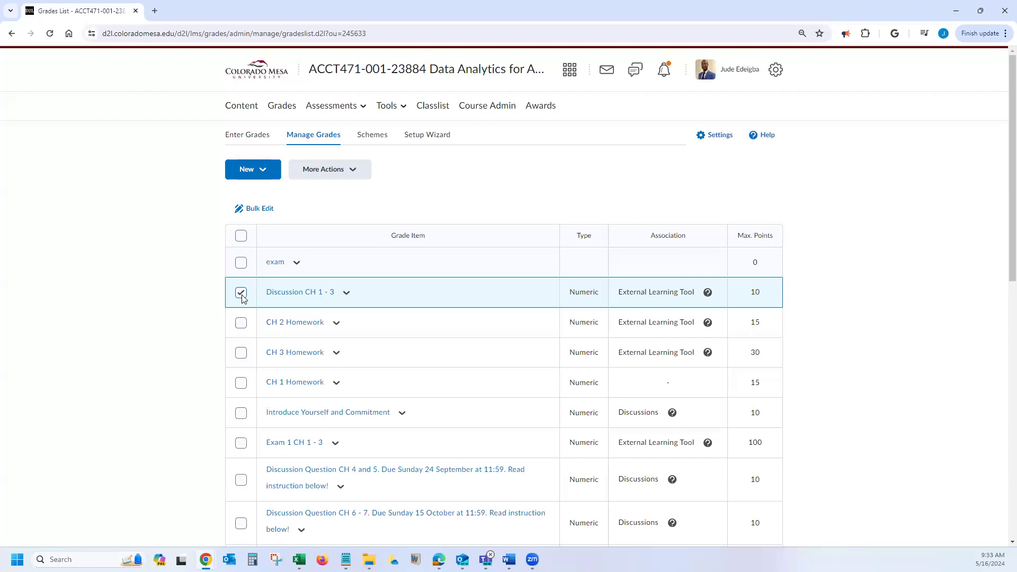
click(352, 171)
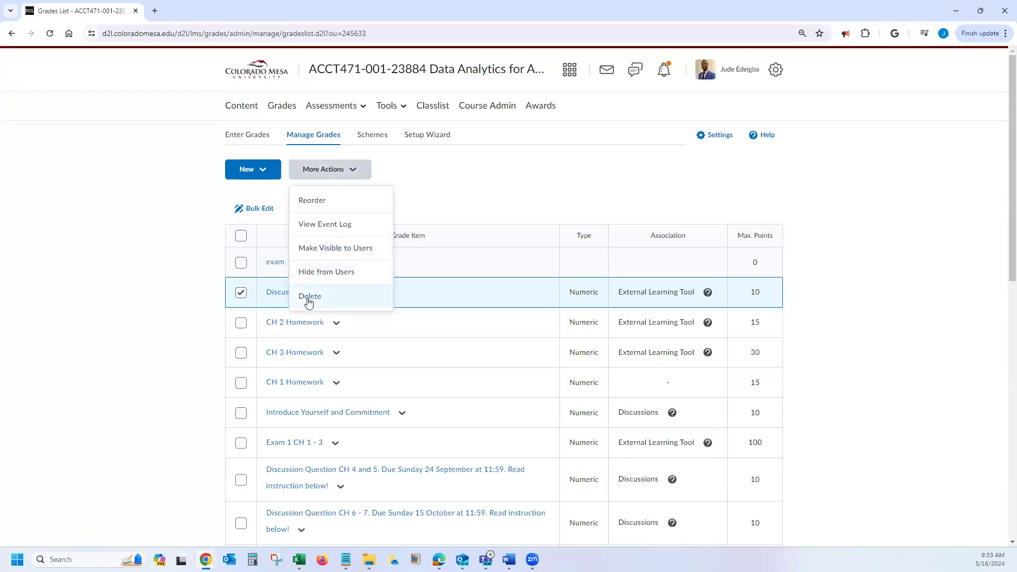
click(182, 307)
click(241, 295)
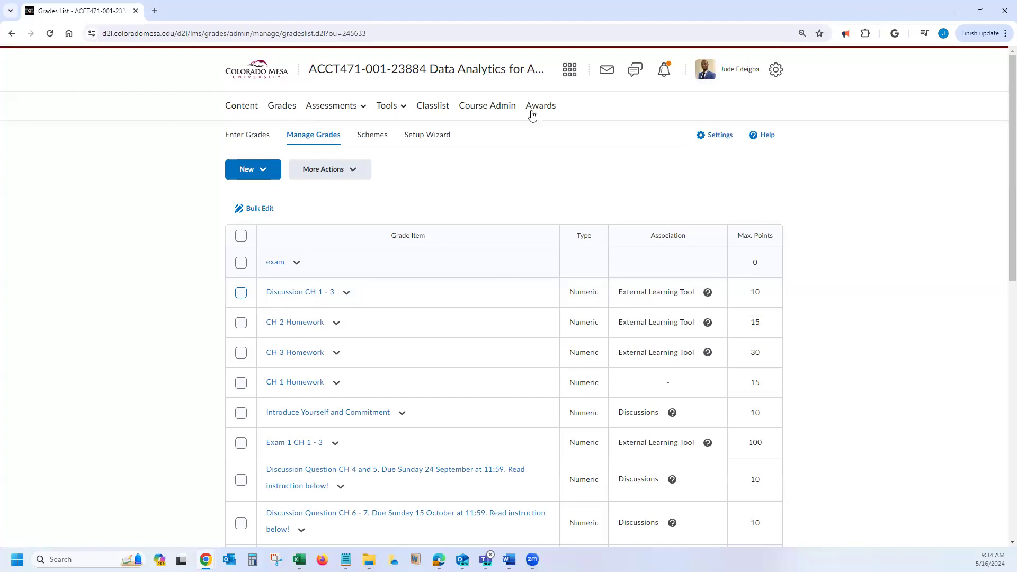
Open the course's External Learning Tools page from Course Administration and look through the LTI Advantage links
click(483, 111)
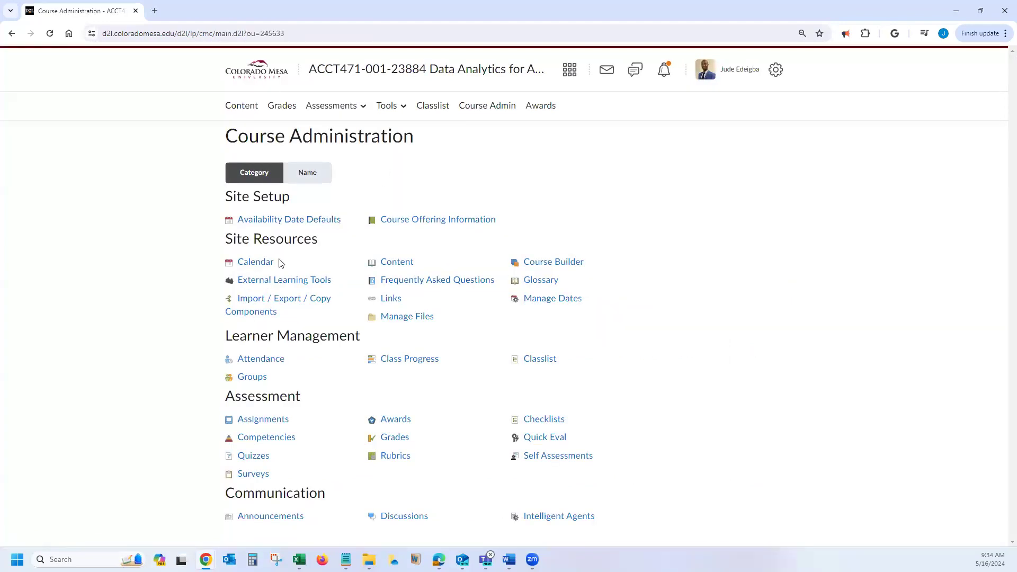
click(278, 281)
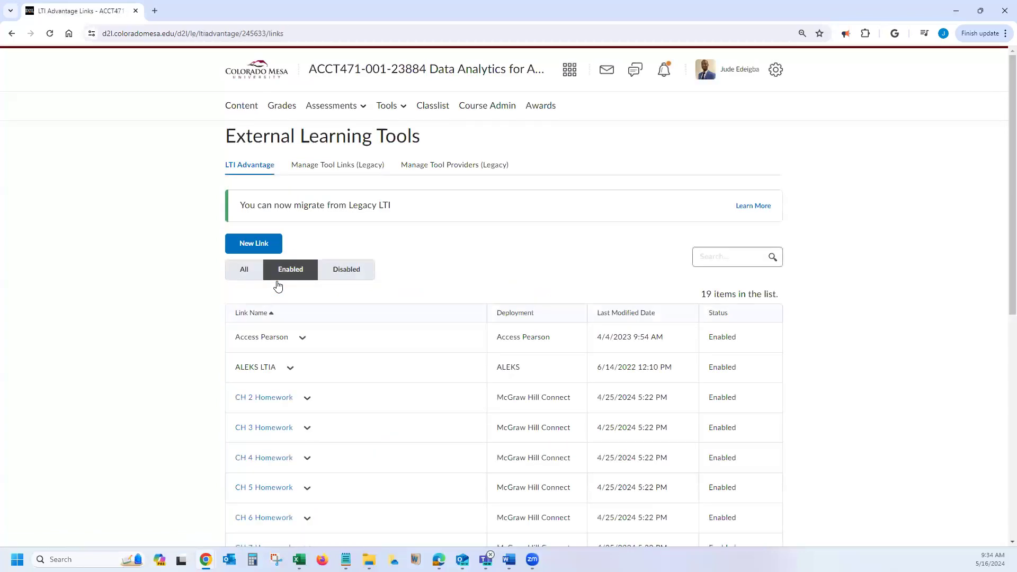
scroll(185, 387, down, 4)
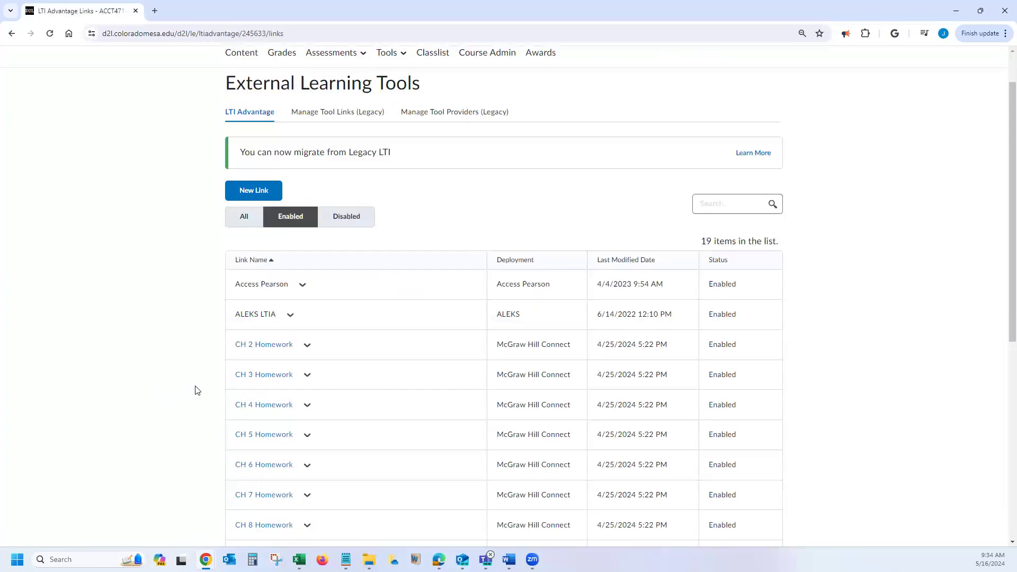
scroll(200, 392, down, 3)
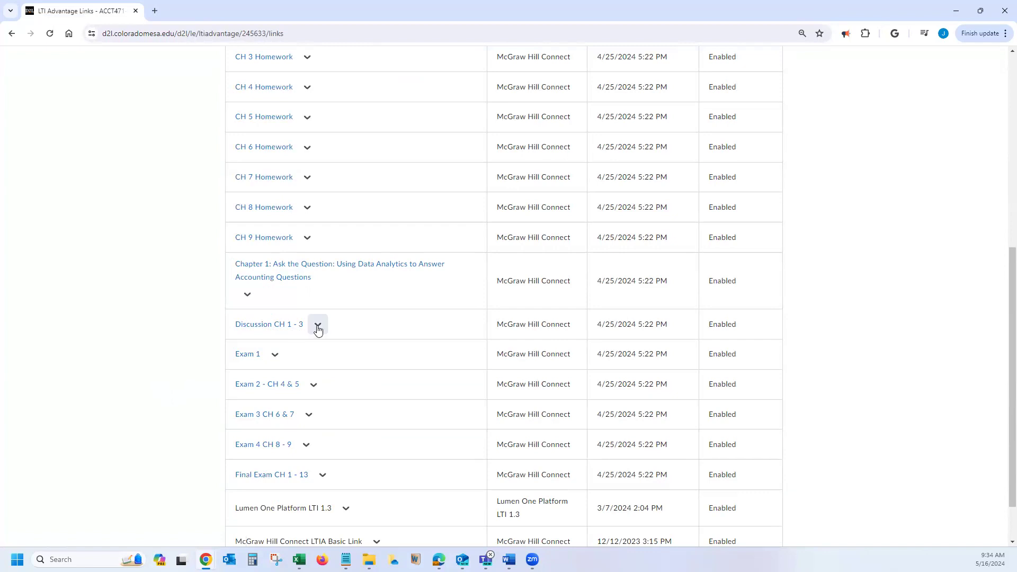
scroll(209, 397, up, 4)
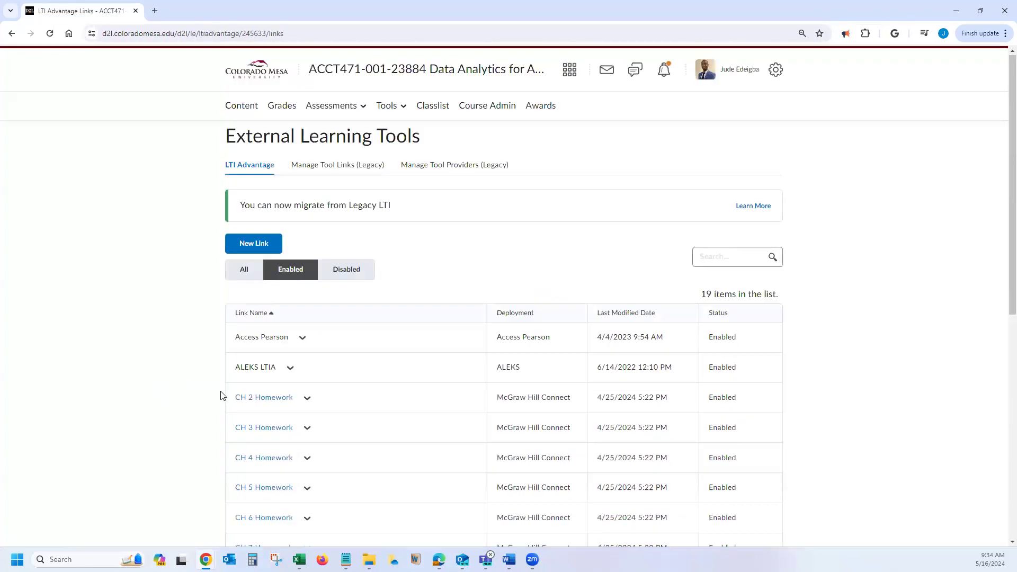
scroll(222, 398, down, 3)
scroll(227, 403, up, 5)
View the LTI Advantage links filtered by All, Enabled and Disabled, and return to the Enabled links
click(272, 224)
click(244, 220)
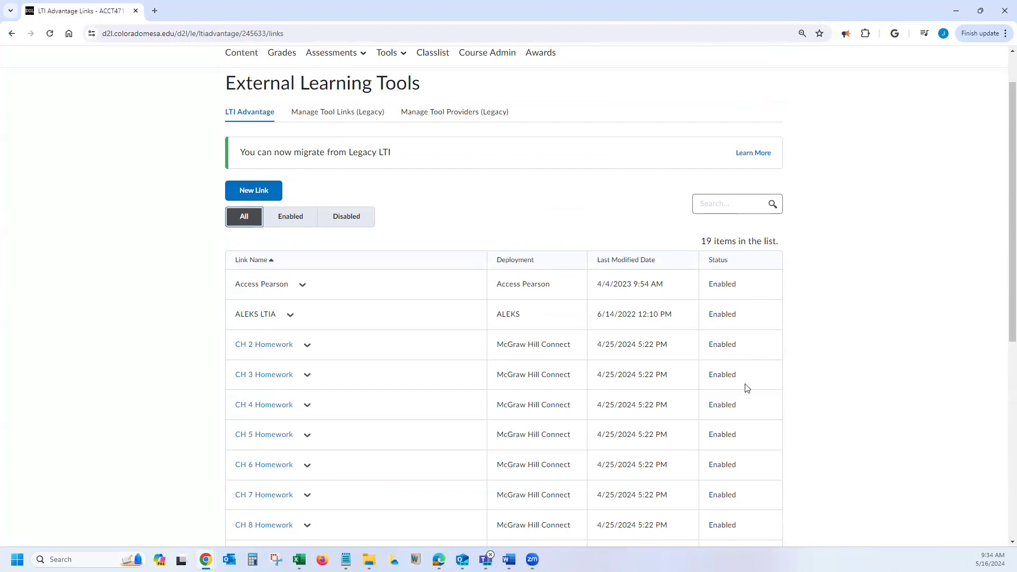
click(299, 220)
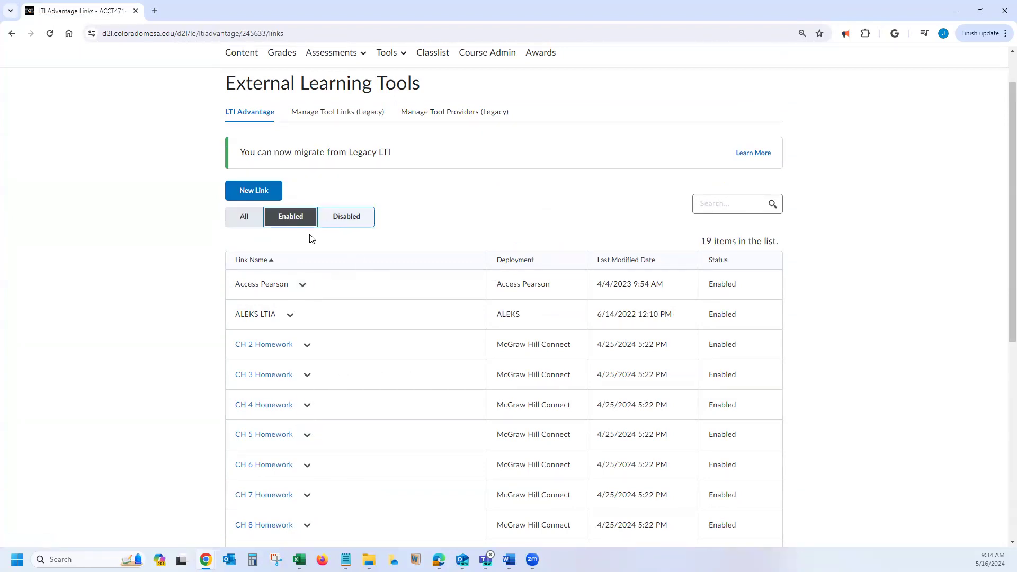
click(347, 224)
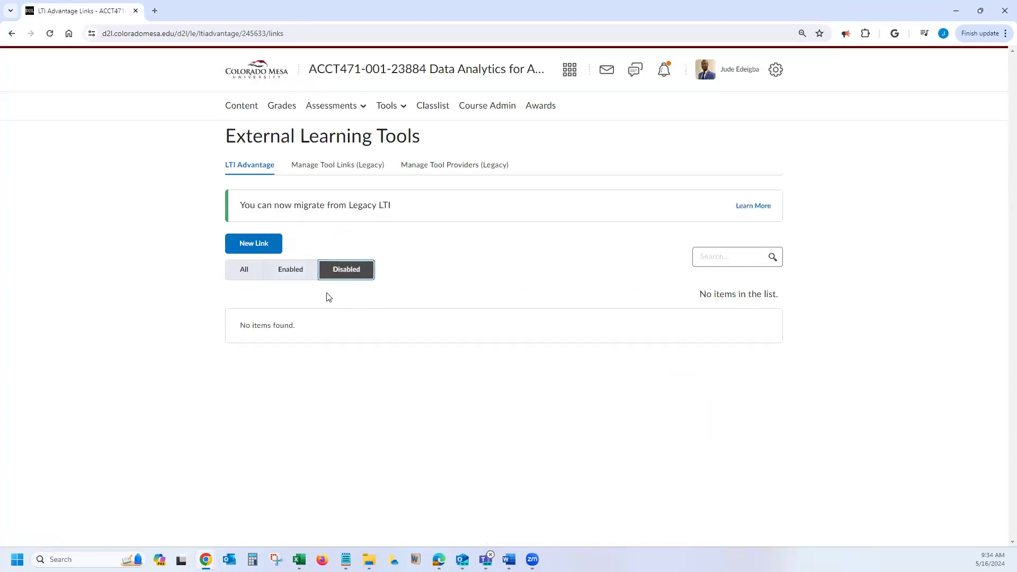
click(290, 273)
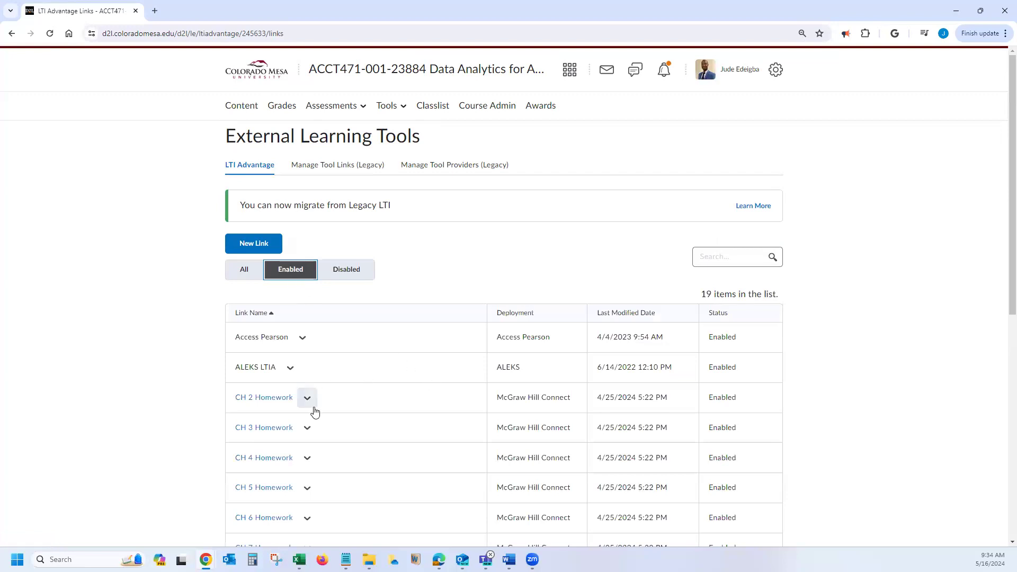
Delete the Discussion CH 1 - 3 link from the external learning tools list and confirm the deletion
scroll(316, 412, down, 7)
scroll(333, 415, down, 1)
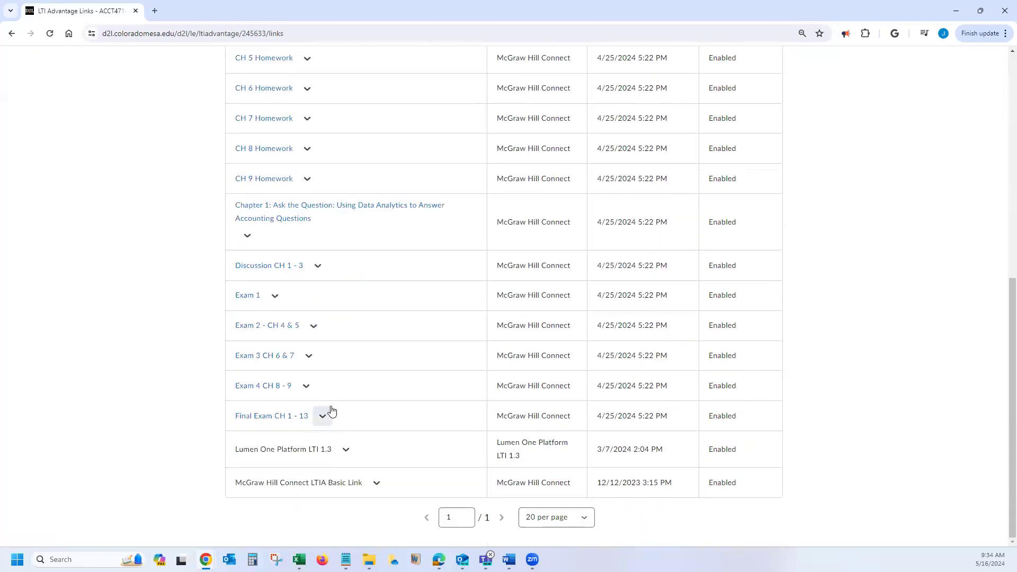
scroll(330, 365, up, 2)
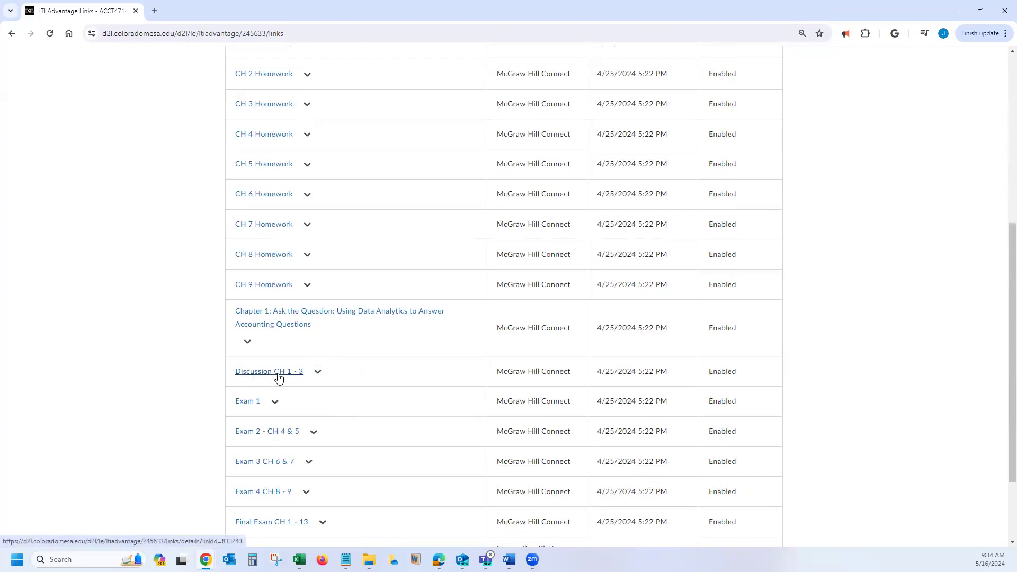
click(318, 373)
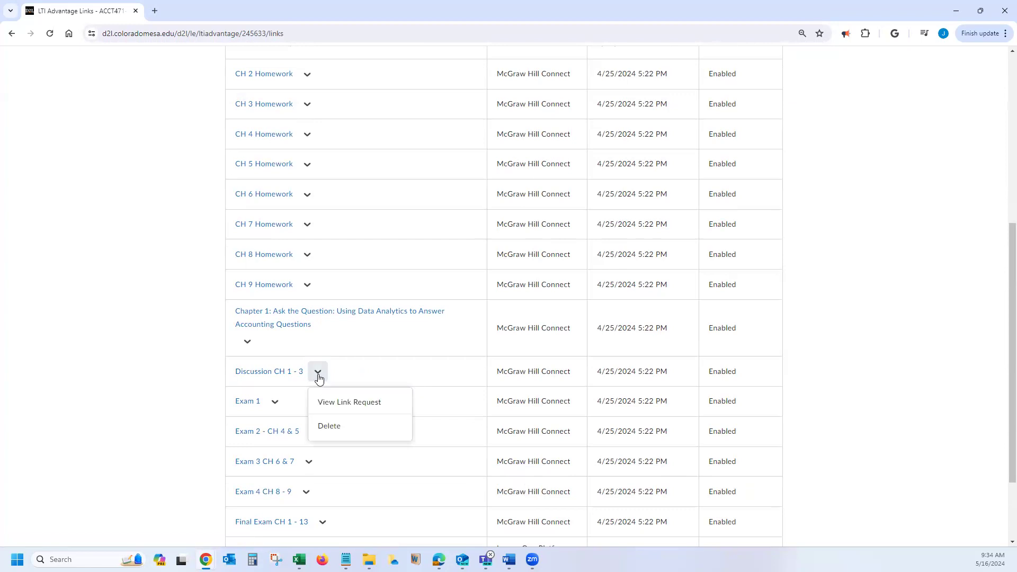
click(335, 427)
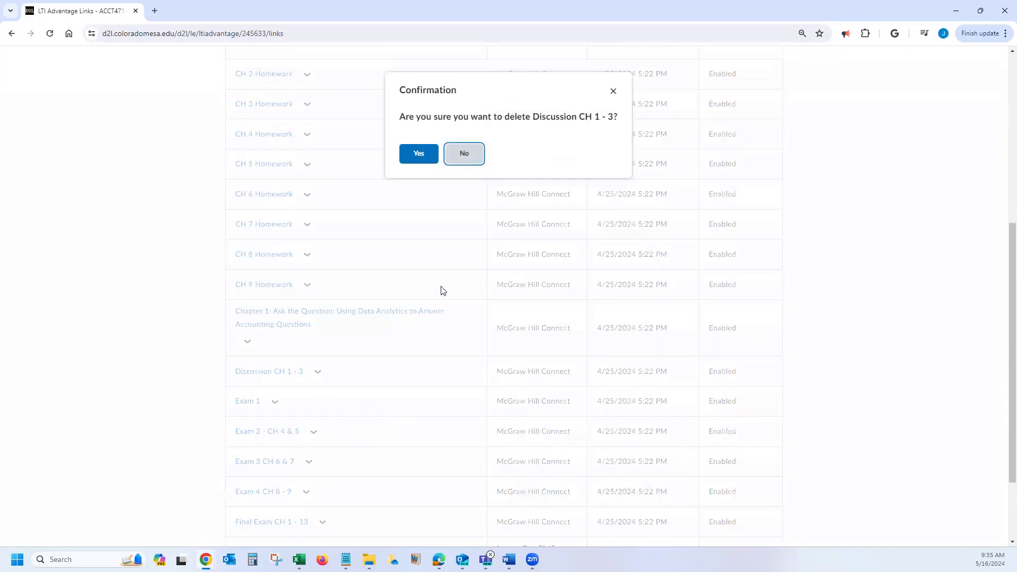
click(419, 155)
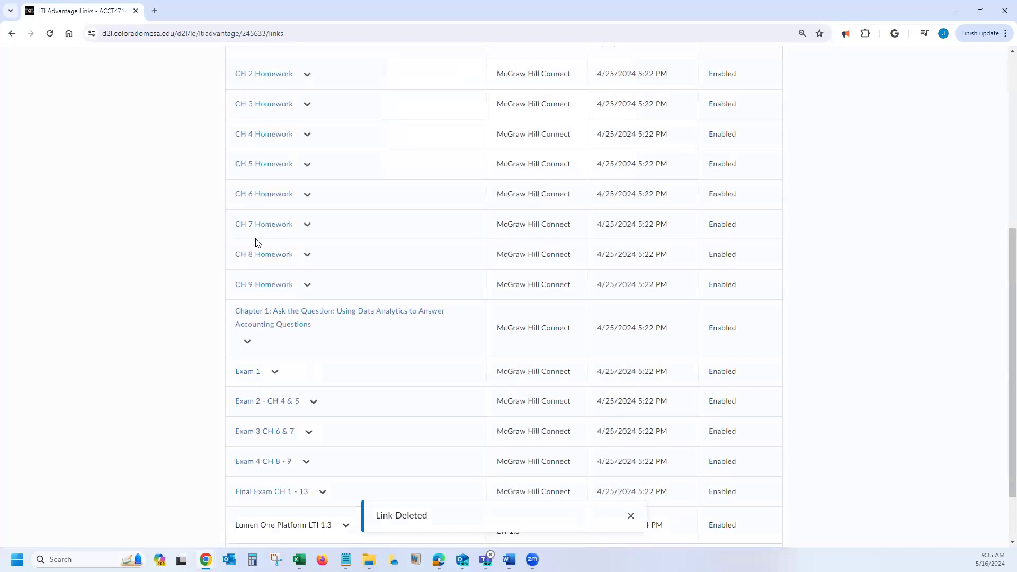
Return to the course's grade items and delete the Discussion CH 1 - 3 grade item, confirming the deletion
scroll(316, 334, up, 6)
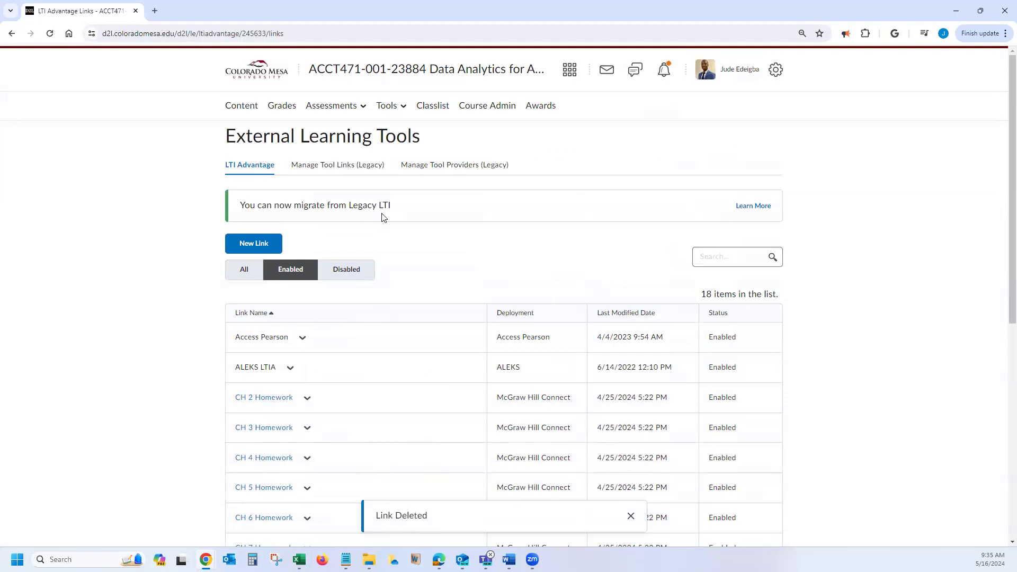
click(285, 107)
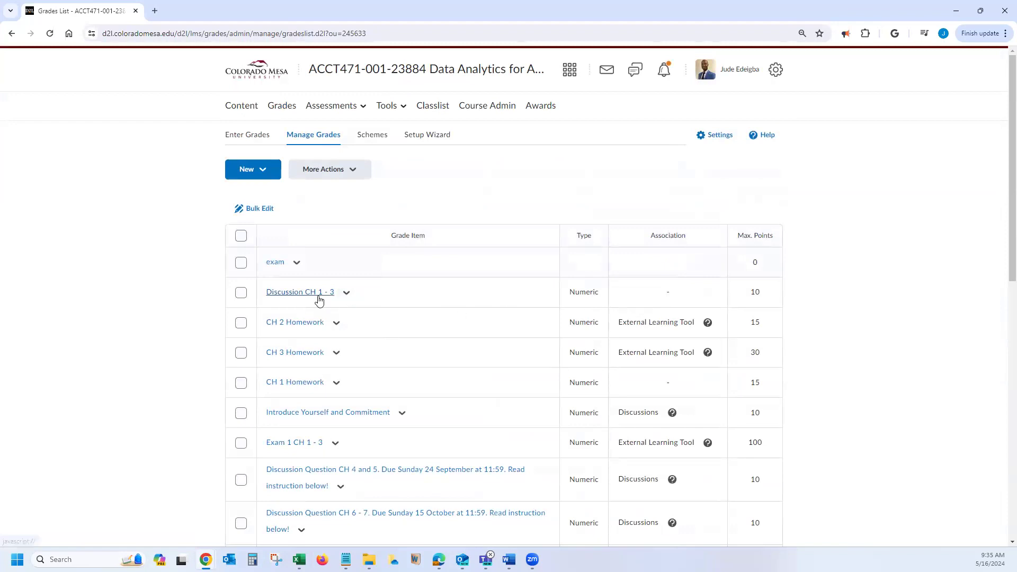
click(241, 293)
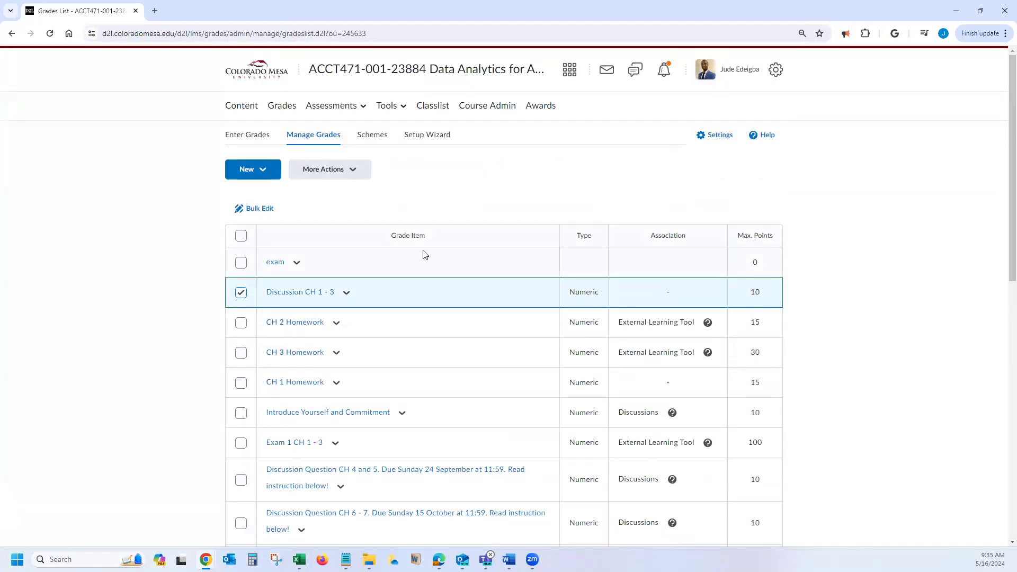
click(352, 172)
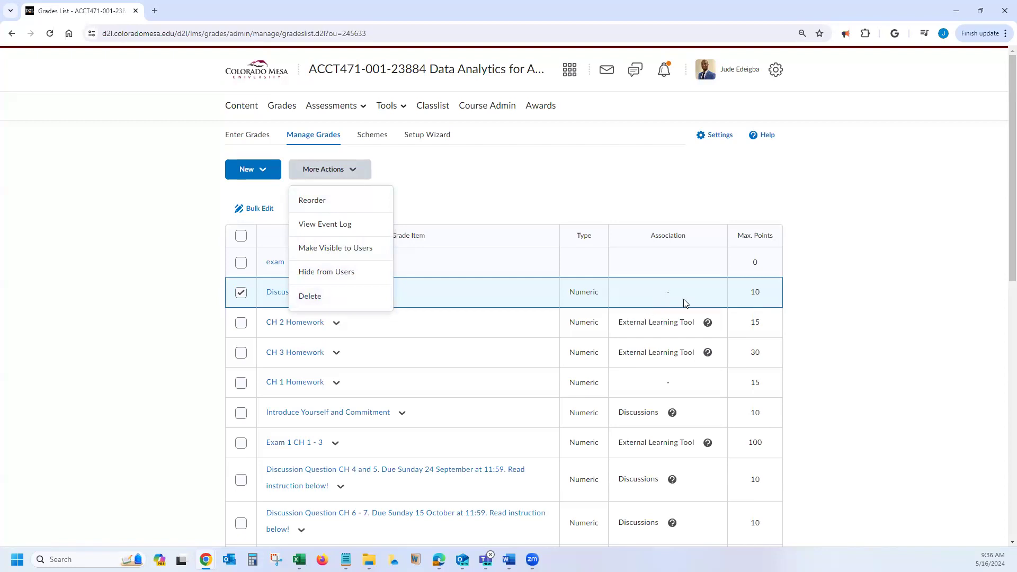
click(316, 297)
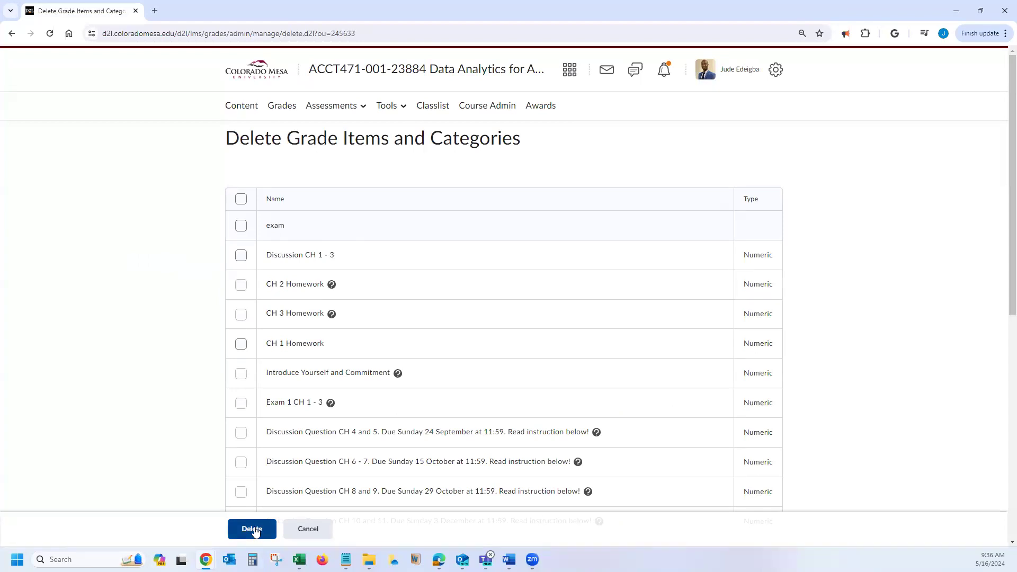
click(241, 256)
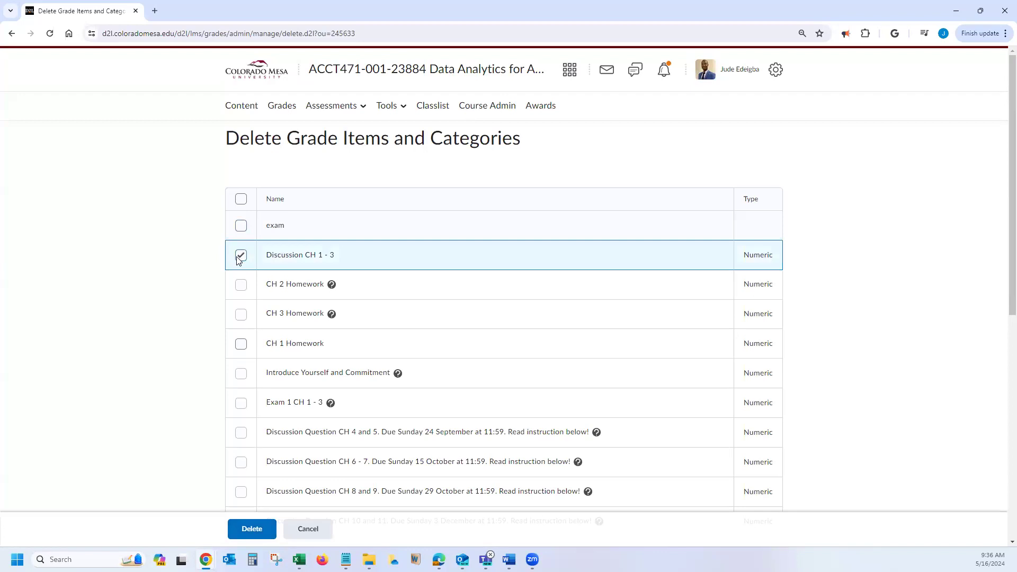
click(252, 529)
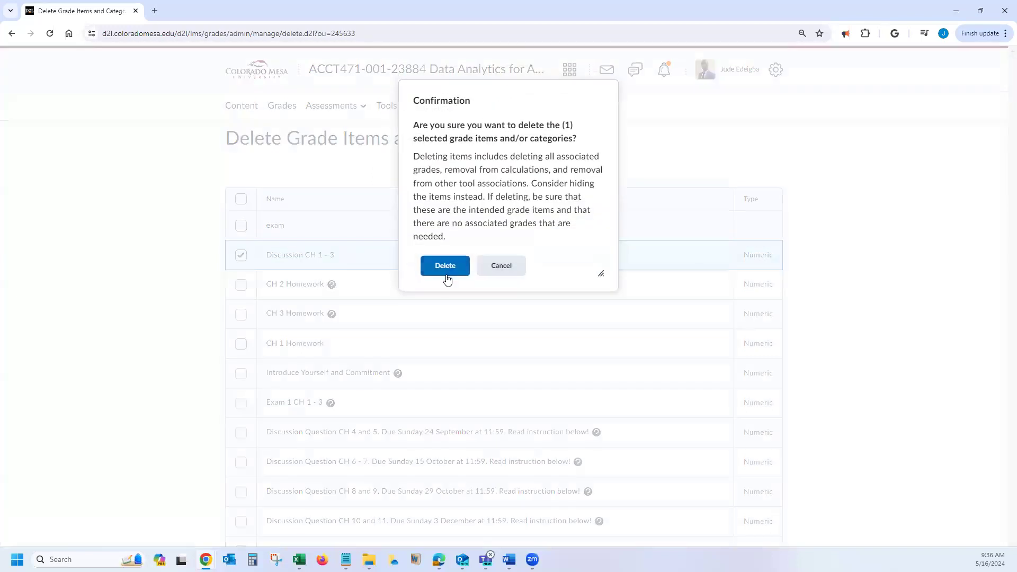
click(448, 266)
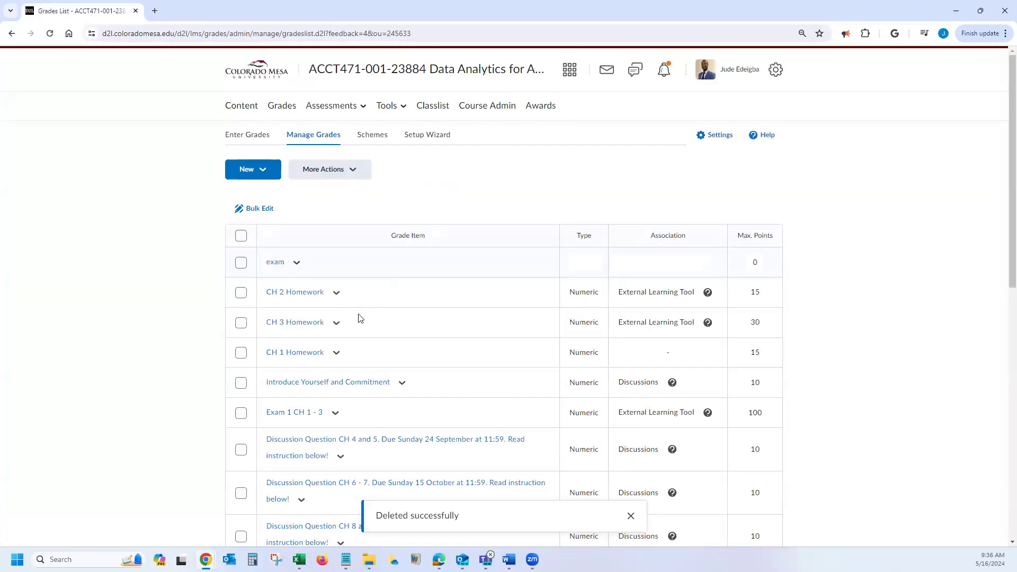
Try to delete the CH 2 Homework grade item, and cancel out of the deletion page
click(243, 294)
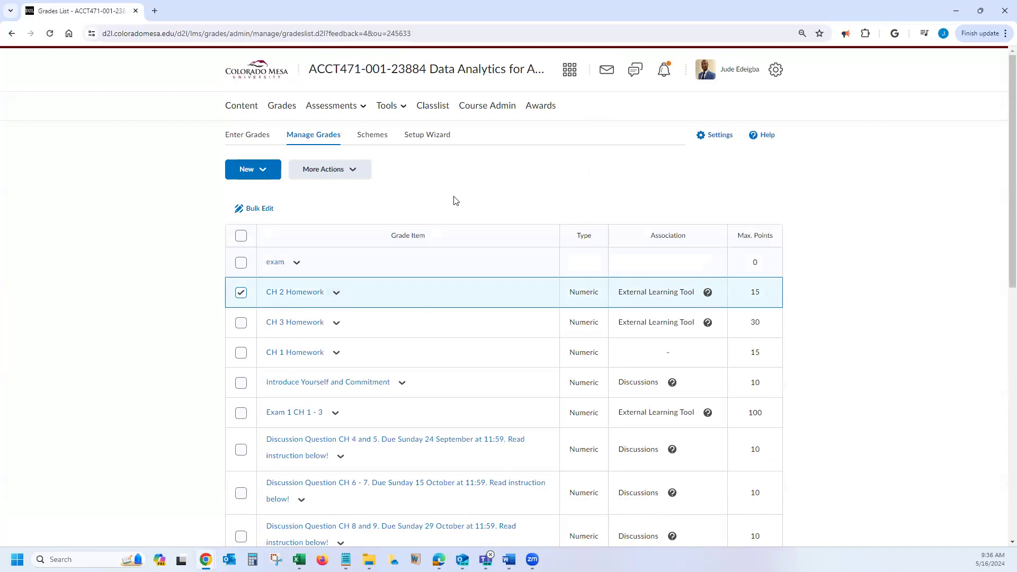
click(353, 174)
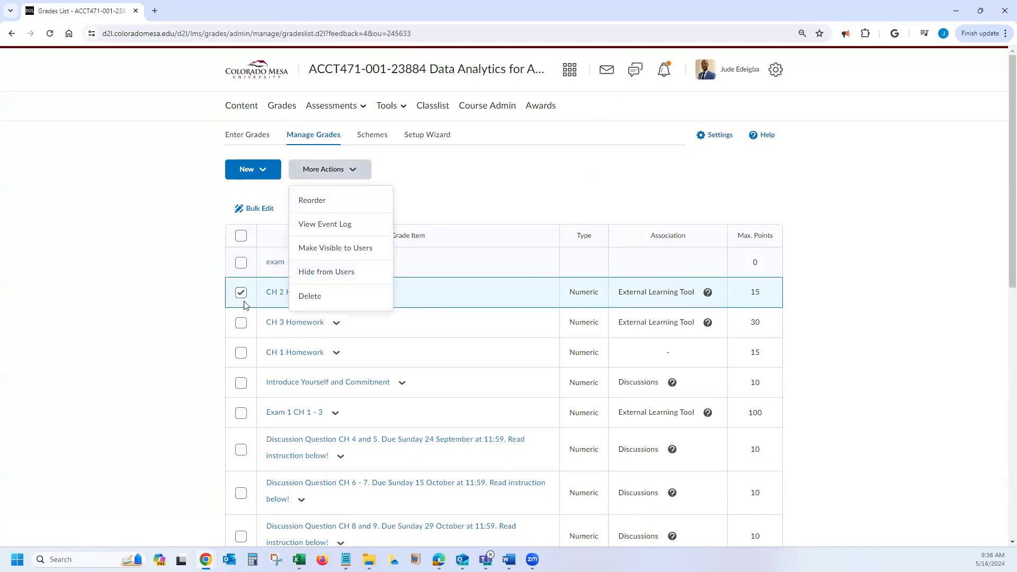
click(317, 300)
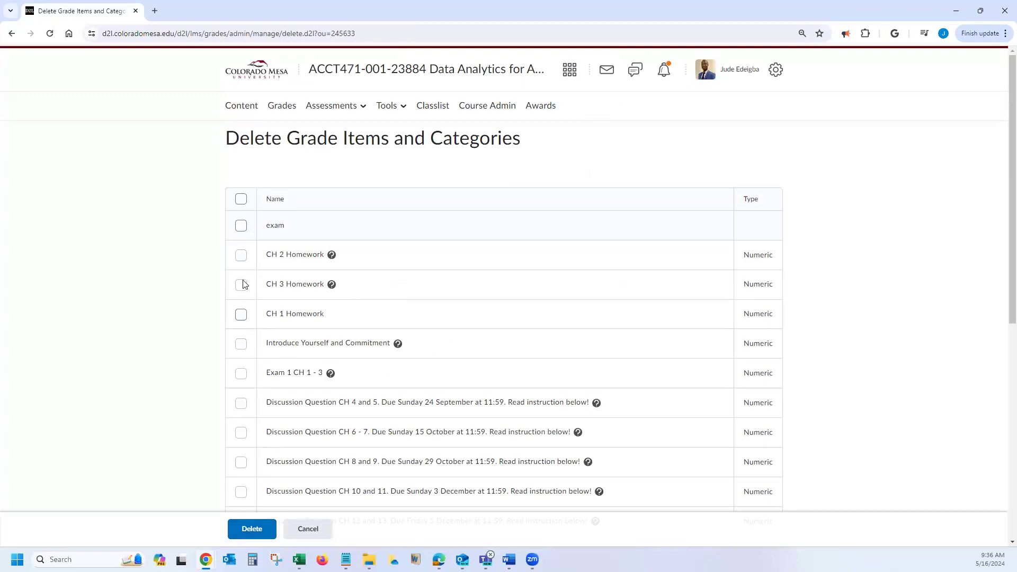
click(322, 535)
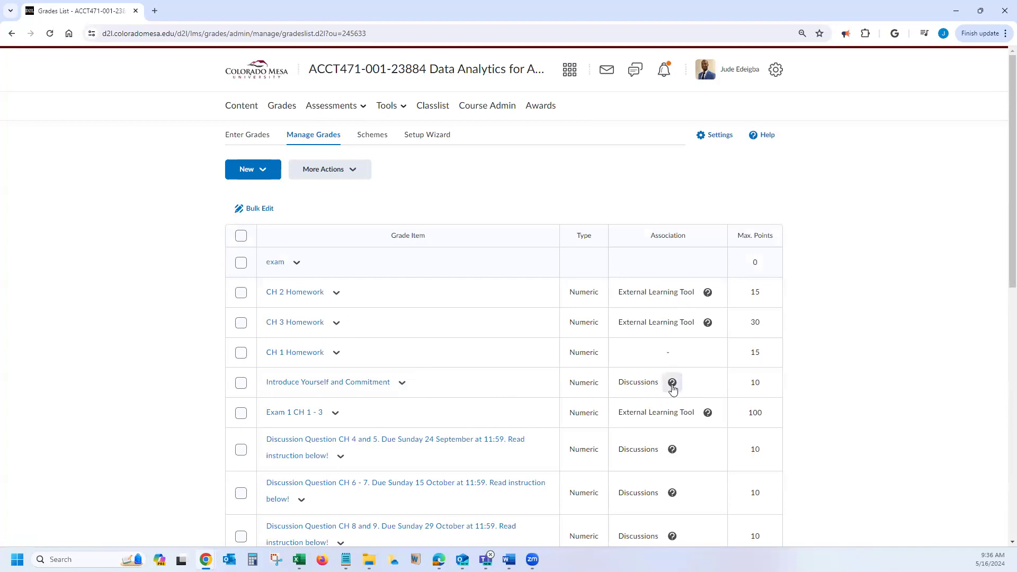
Check the association details of the Introduce Yourself and Commitment grade item to see which discussion topic it uses
scroll(387, 403, down, 1)
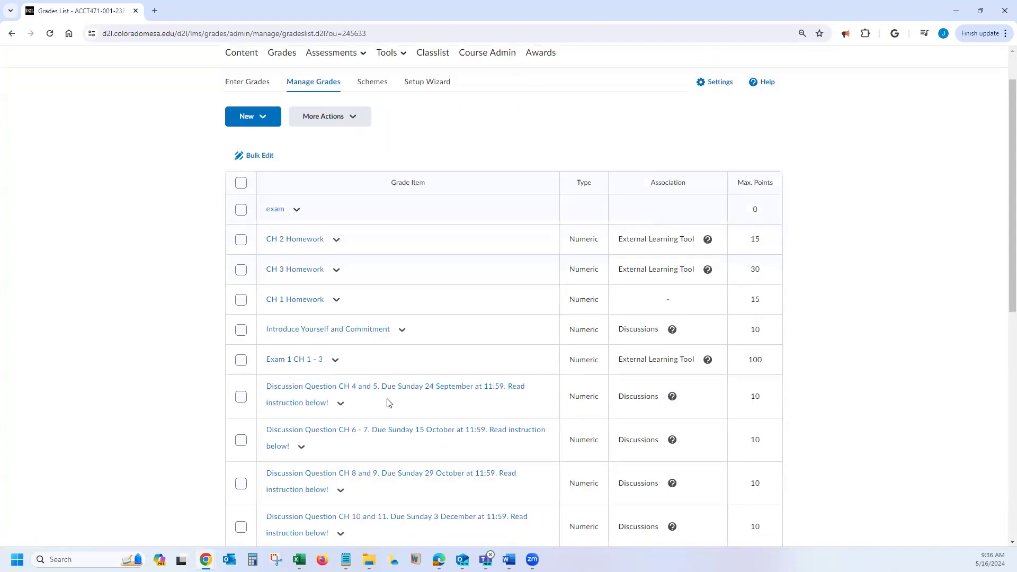
click(673, 329)
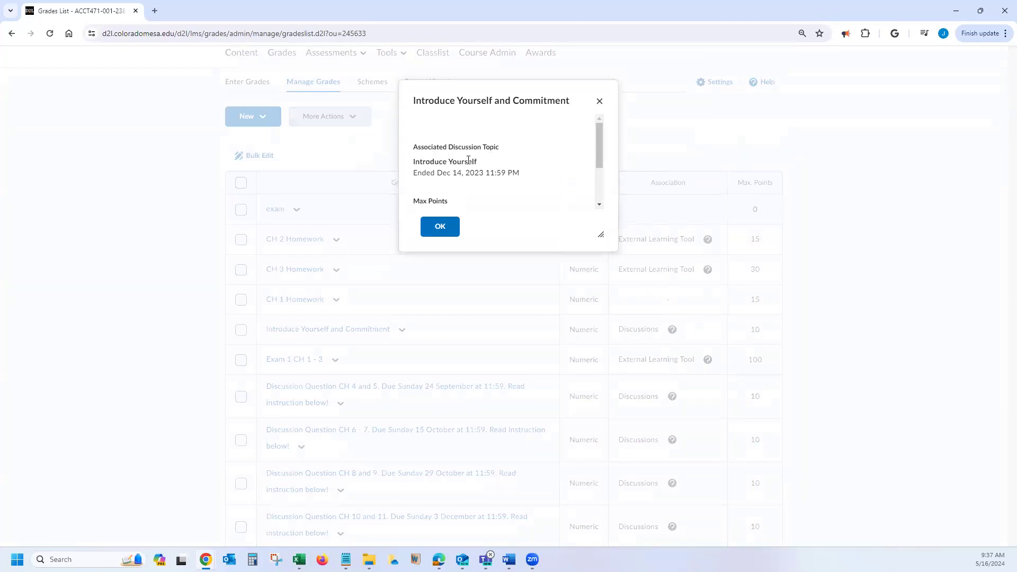
click(453, 223)
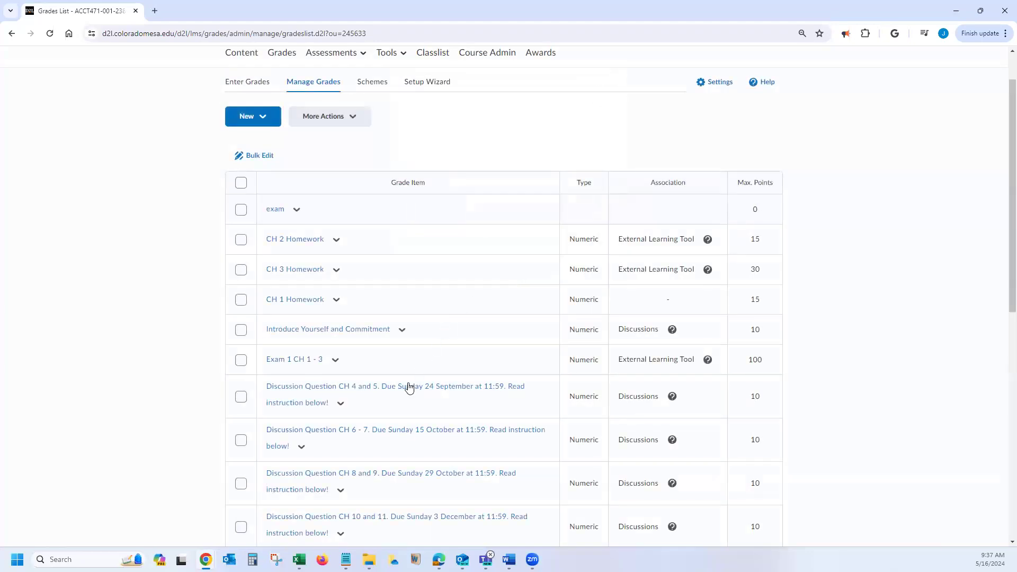
scroll(395, 401, up, 1)
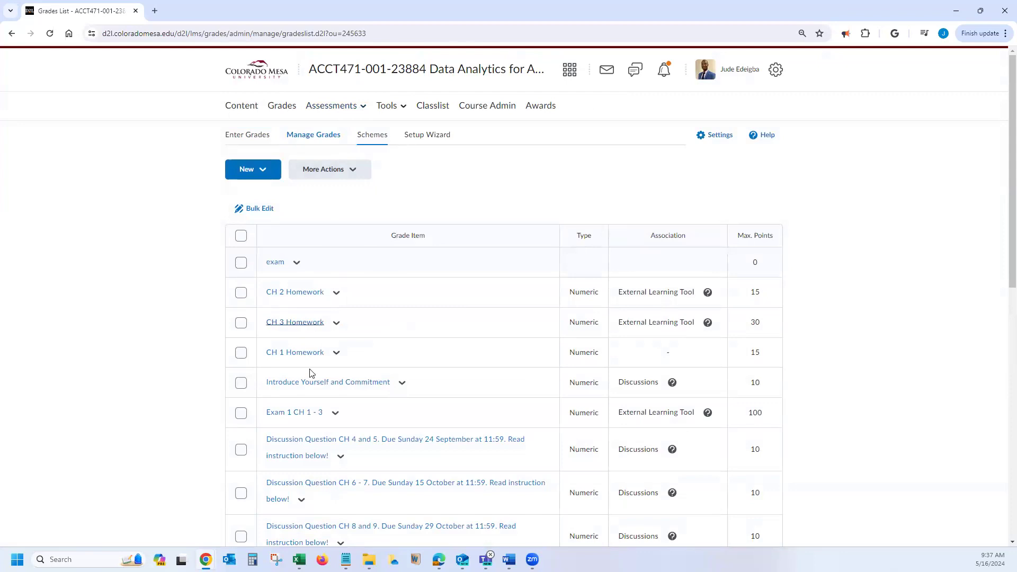
scroll(318, 403, down, 1)
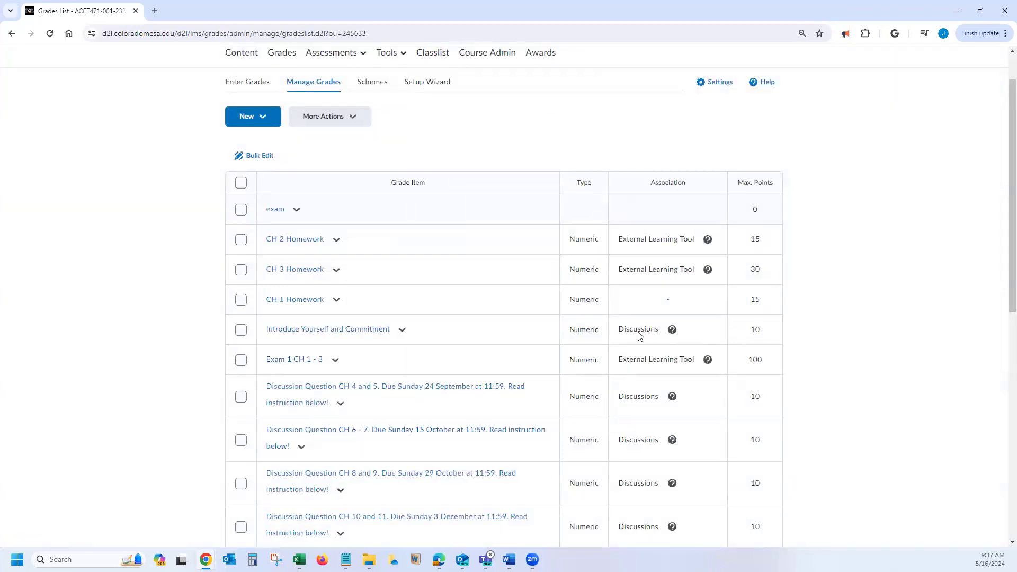
click(672, 330)
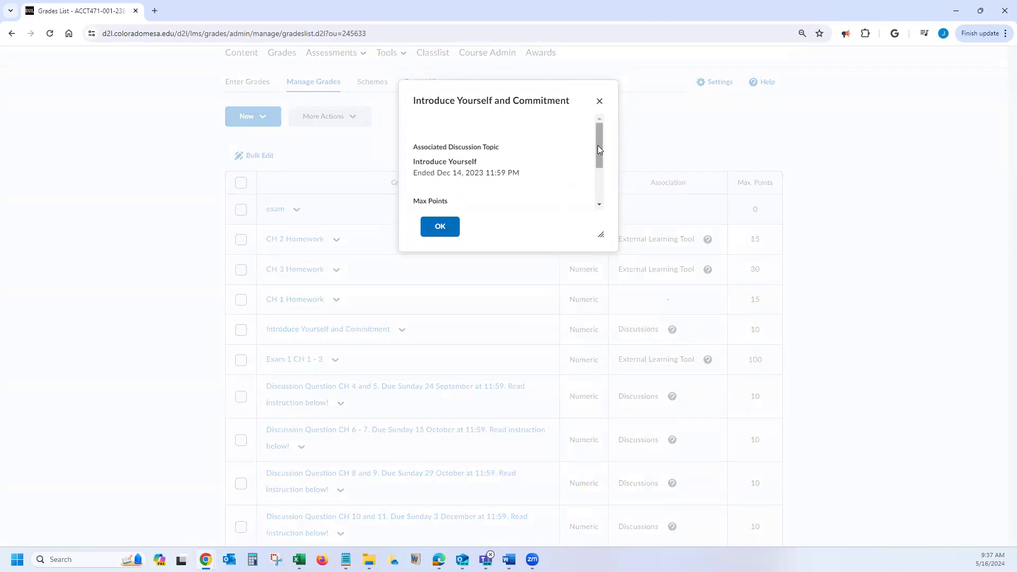
Review the remaining association details of the Introduce Yourself and Commitment grade item and close them
drag(598, 146, 592, 184)
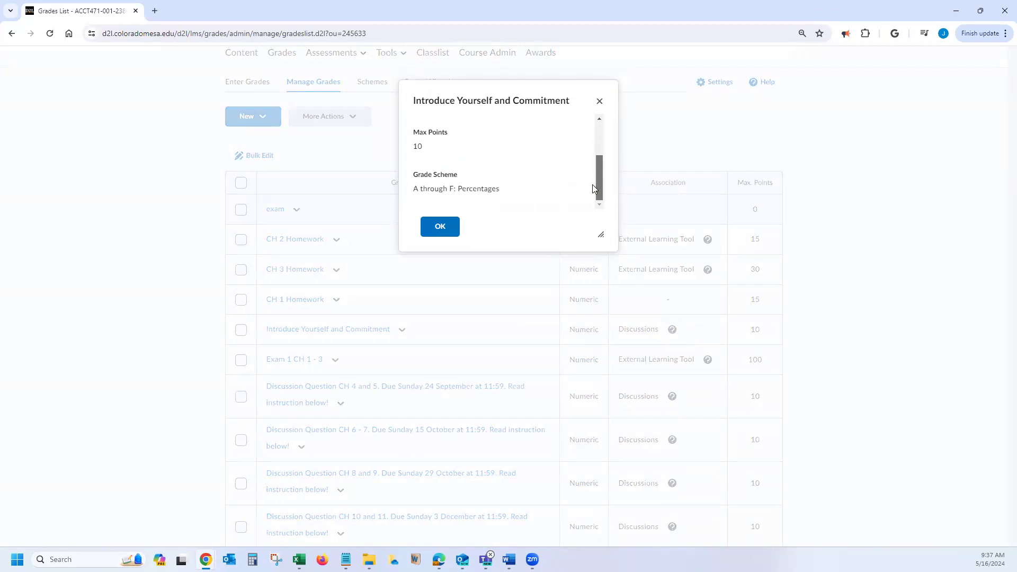
click(599, 102)
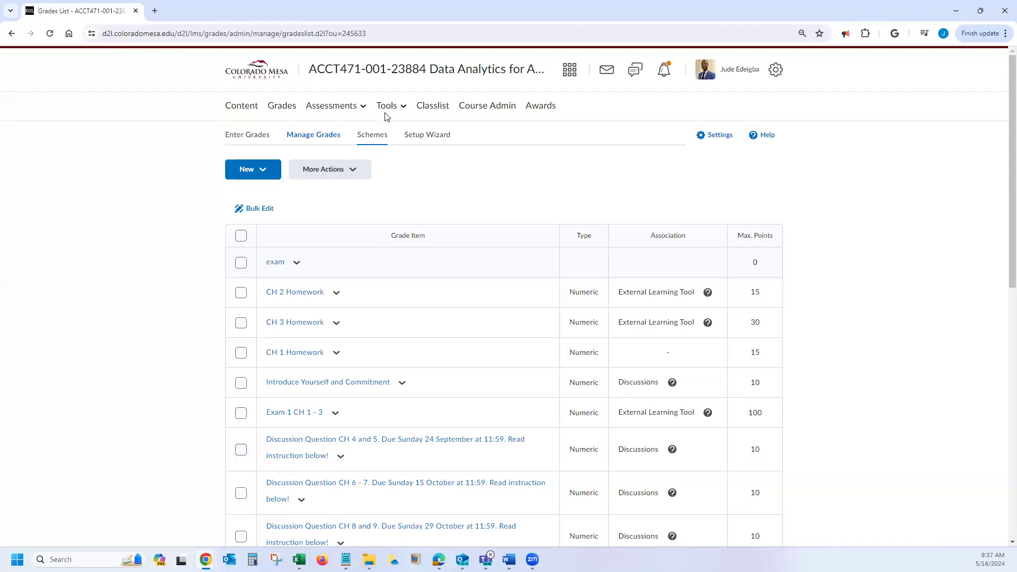
Edit the Introduce Yourself topic in the Default Forum discussions, set it to Not in Grade Book, and save and close it
click(359, 108)
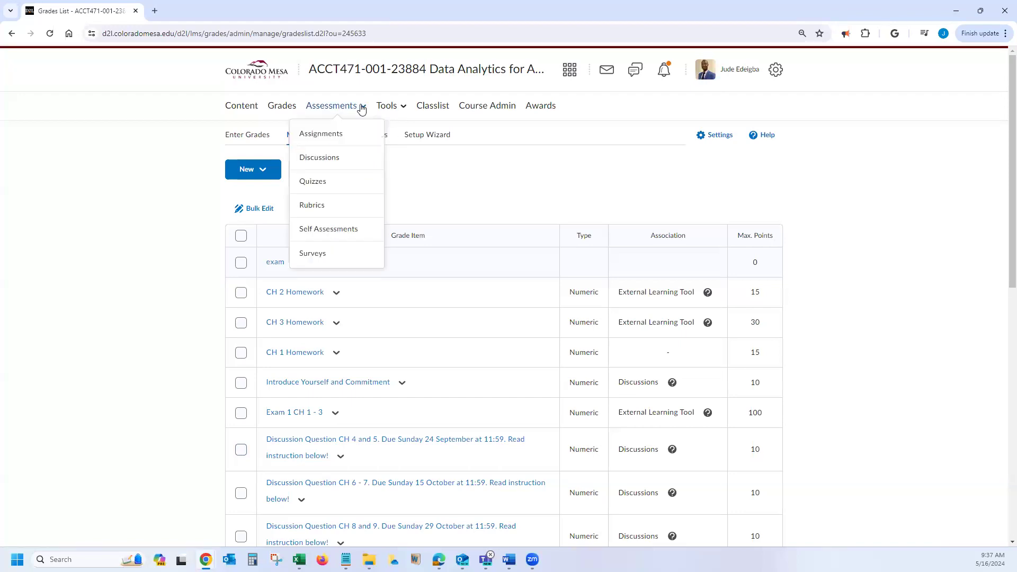
click(324, 164)
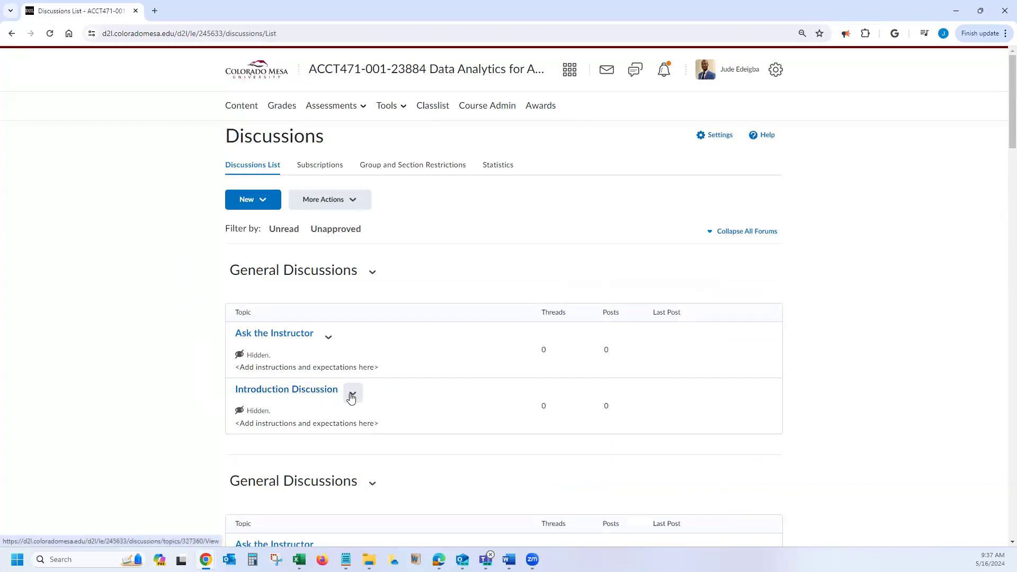
scroll(320, 393, down, 1)
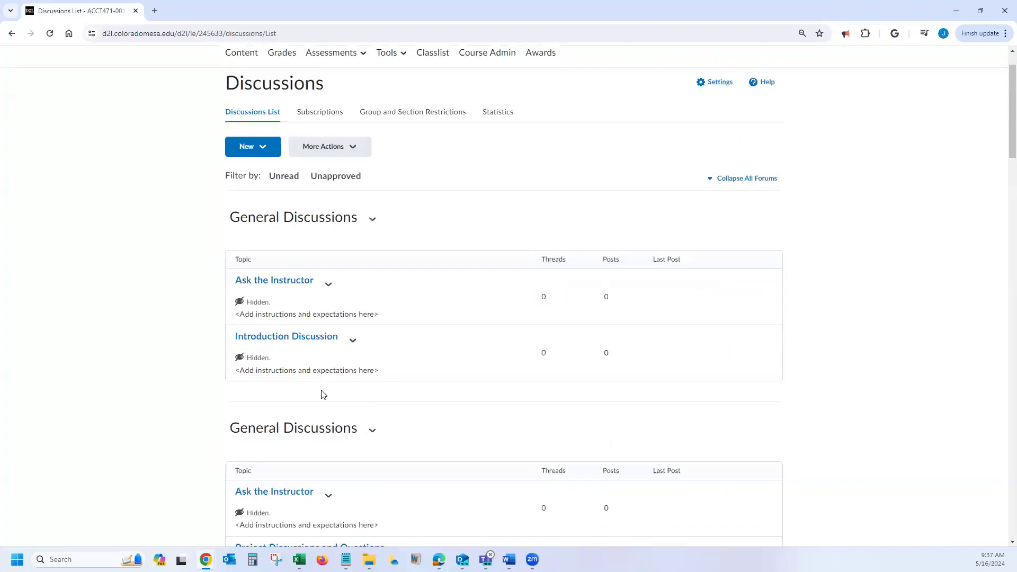
scroll(205, 418, down, 2)
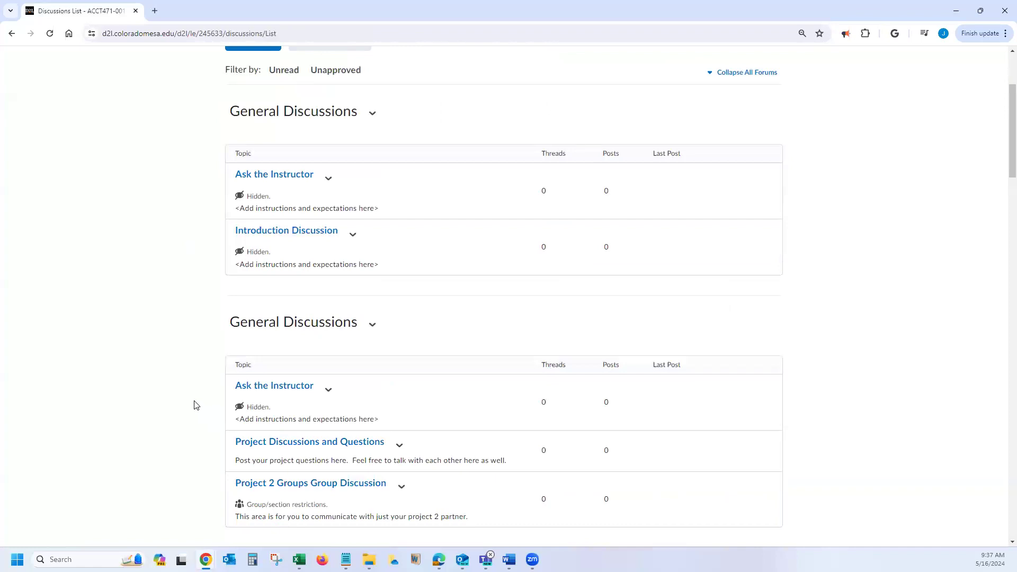
scroll(192, 400, down, 3)
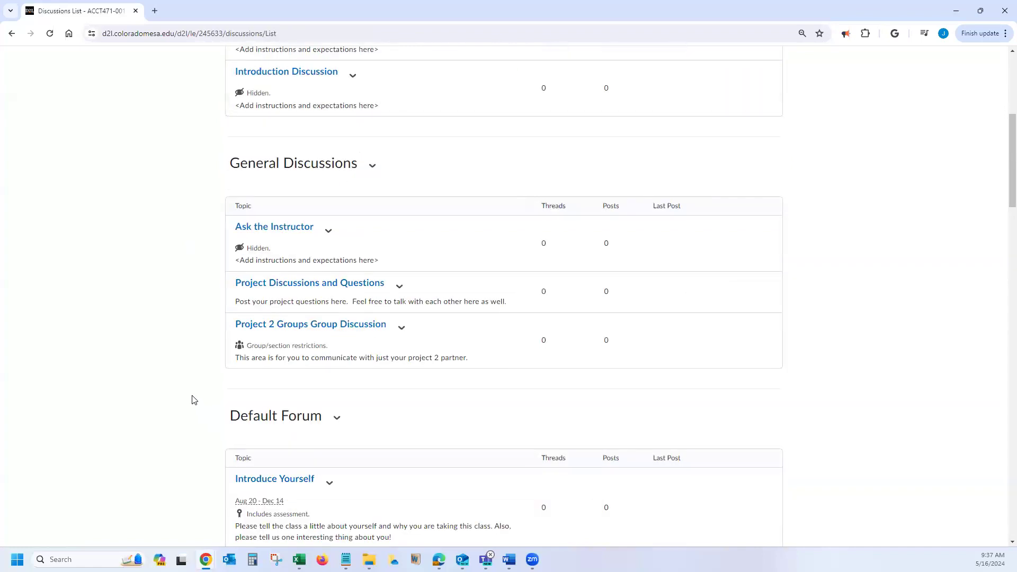
scroll(193, 400, down, 2)
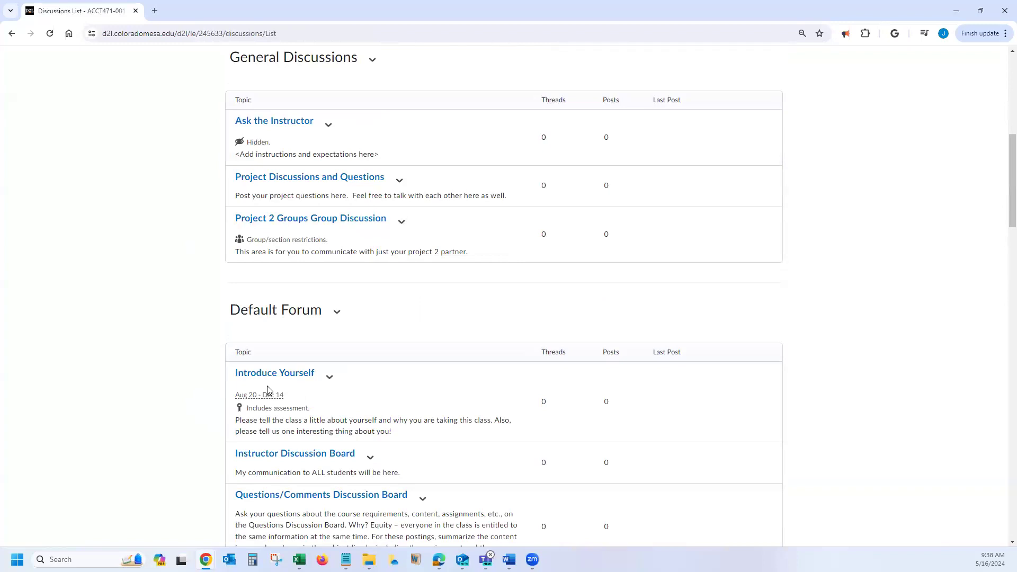
click(330, 380)
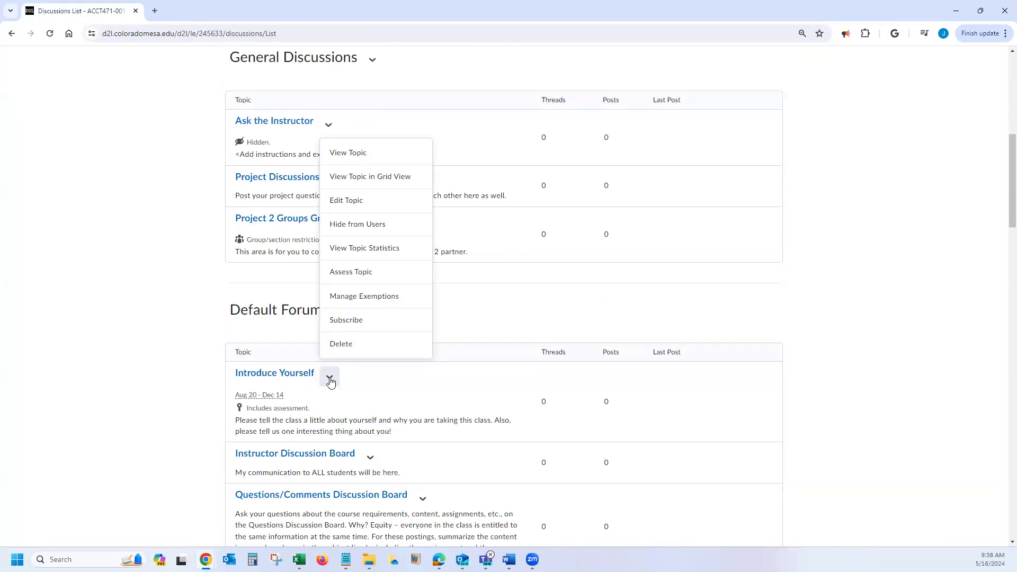
click(351, 204)
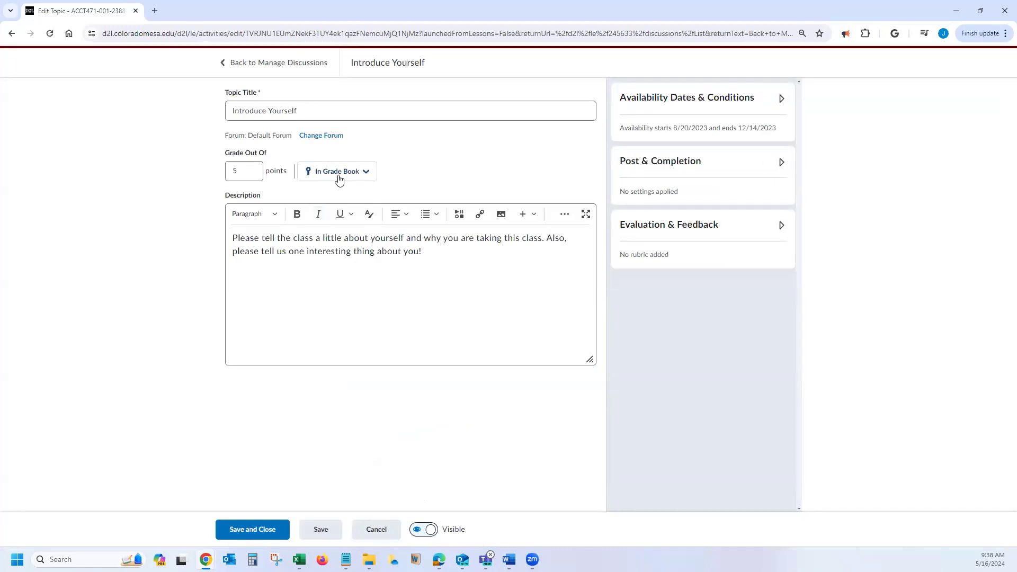
click(368, 178)
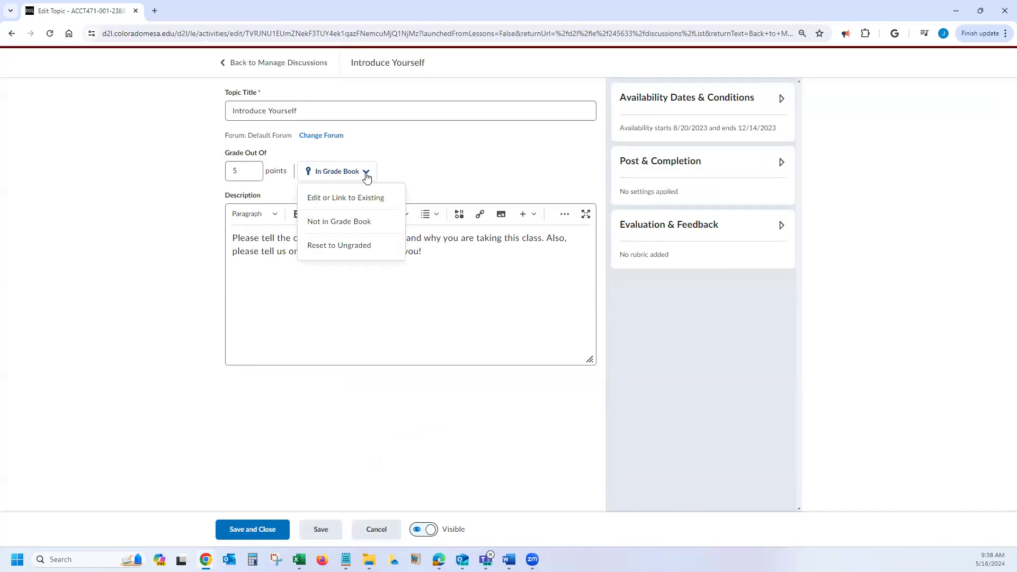
click(337, 227)
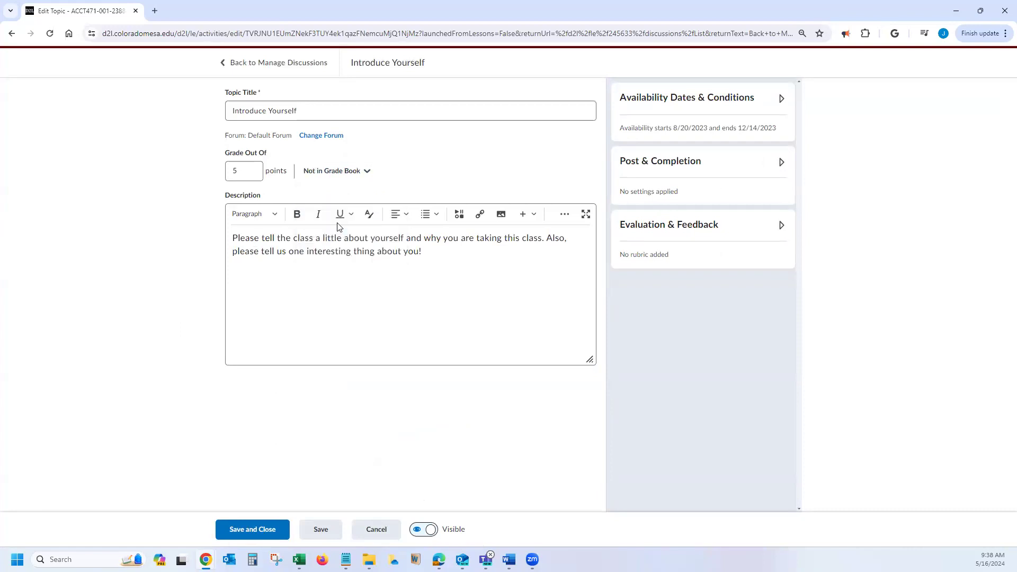
click(252, 531)
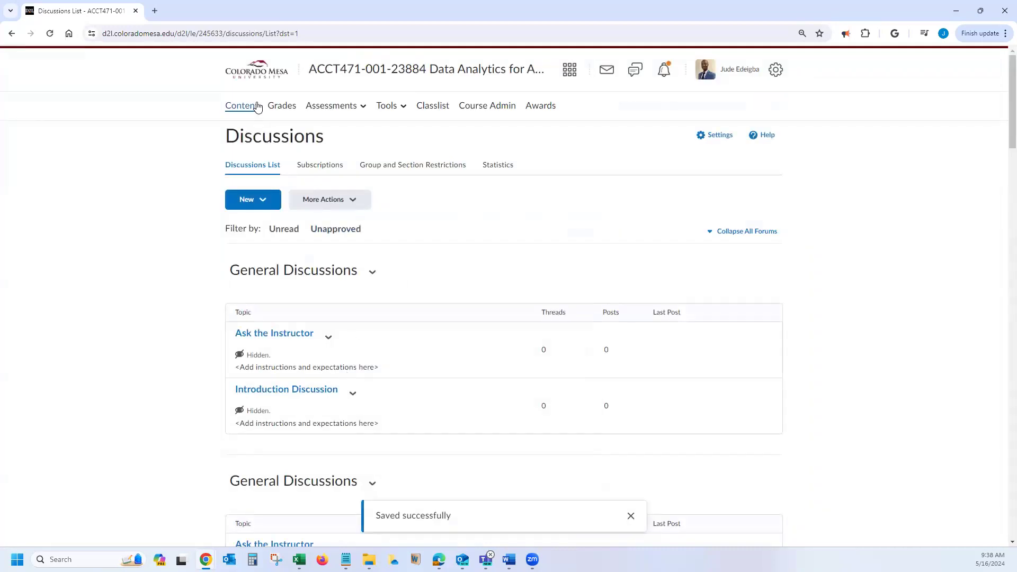
Return to the course's grade items and check the association of the Introduce Yourself and Commitment item
click(282, 107)
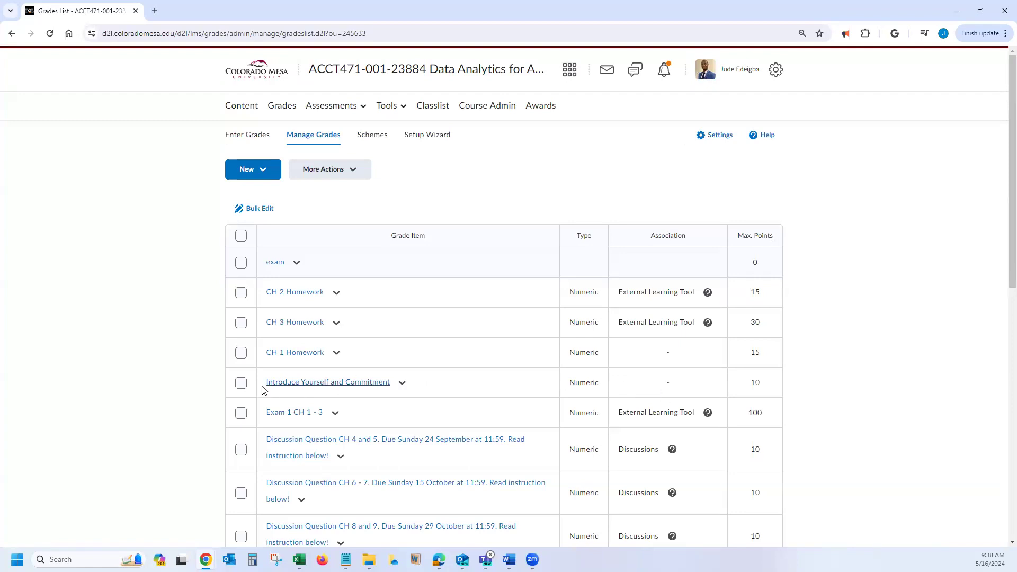
click(242, 384)
click(241, 384)
Add the Default Forum's Introduce Yourself discussion topic back to the grade book, and save and close it
click(363, 107)
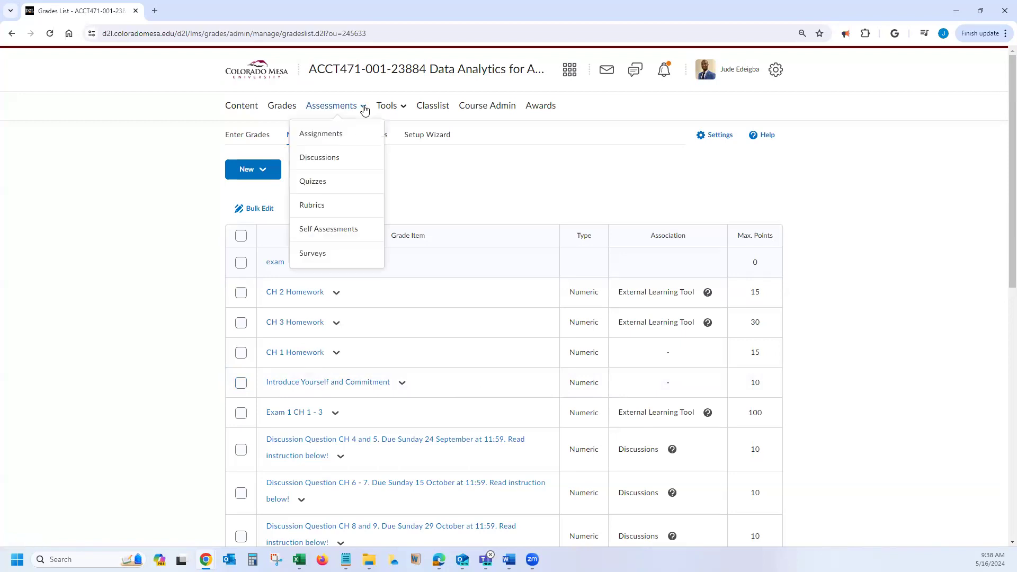
click(318, 158)
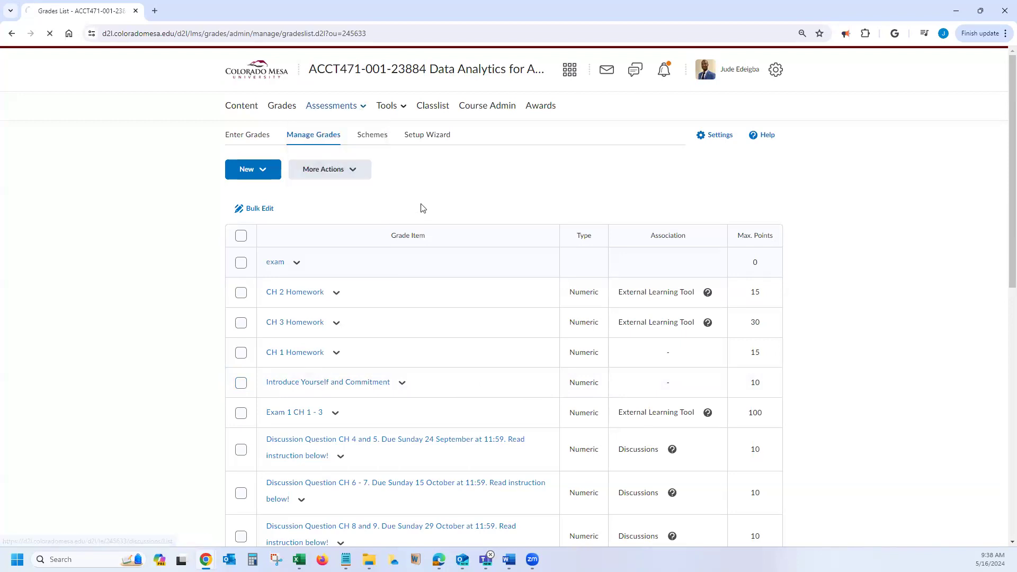
scroll(424, 383, down, 2)
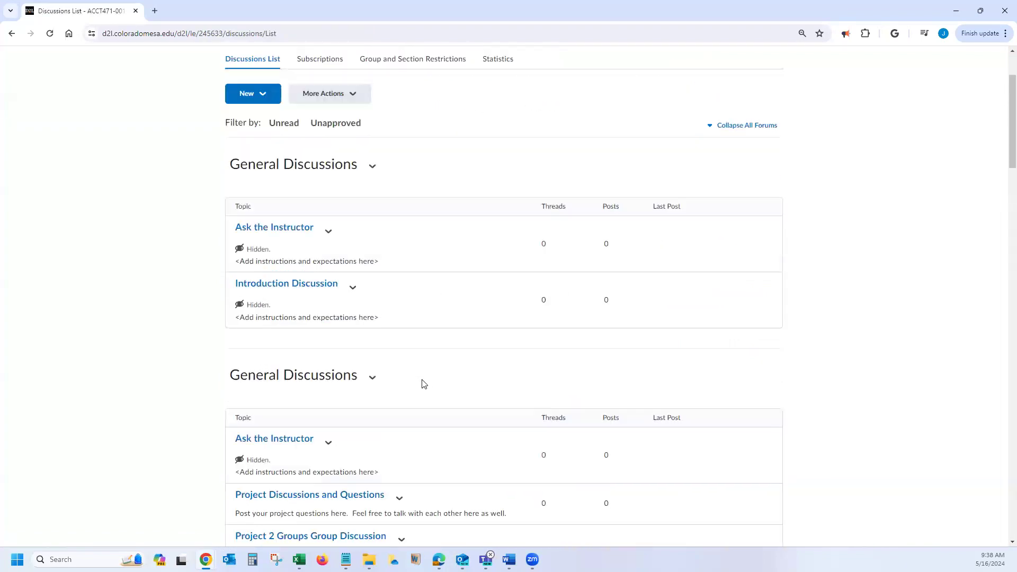
scroll(424, 383, down, 3)
scroll(192, 376, down, 1)
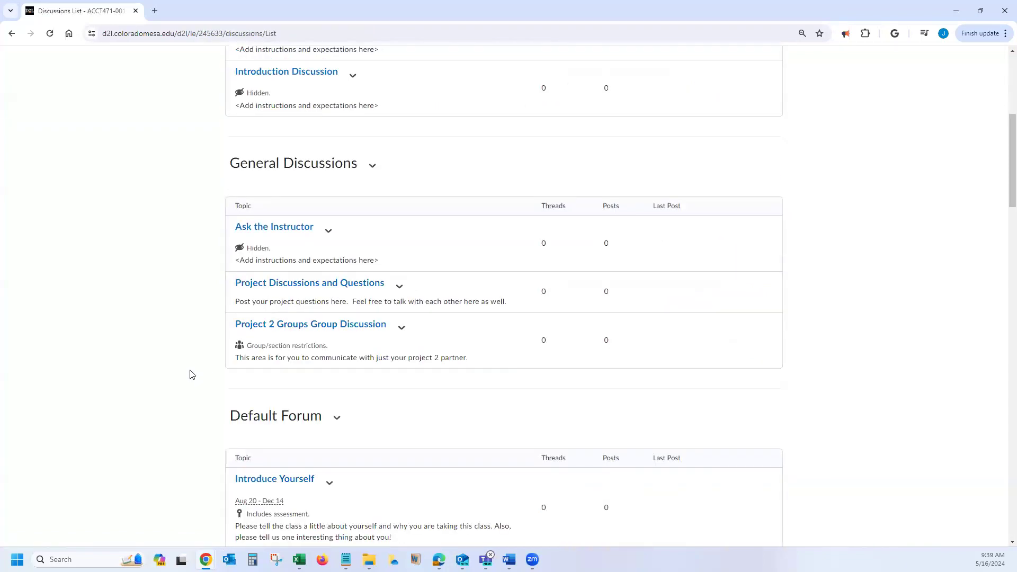
scroll(192, 374, down, 3)
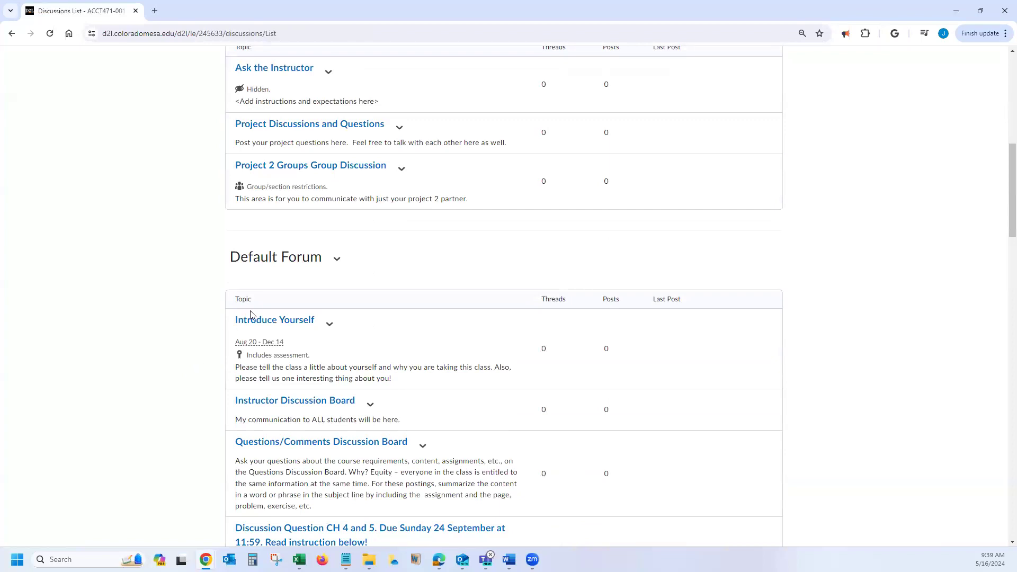
click(329, 323)
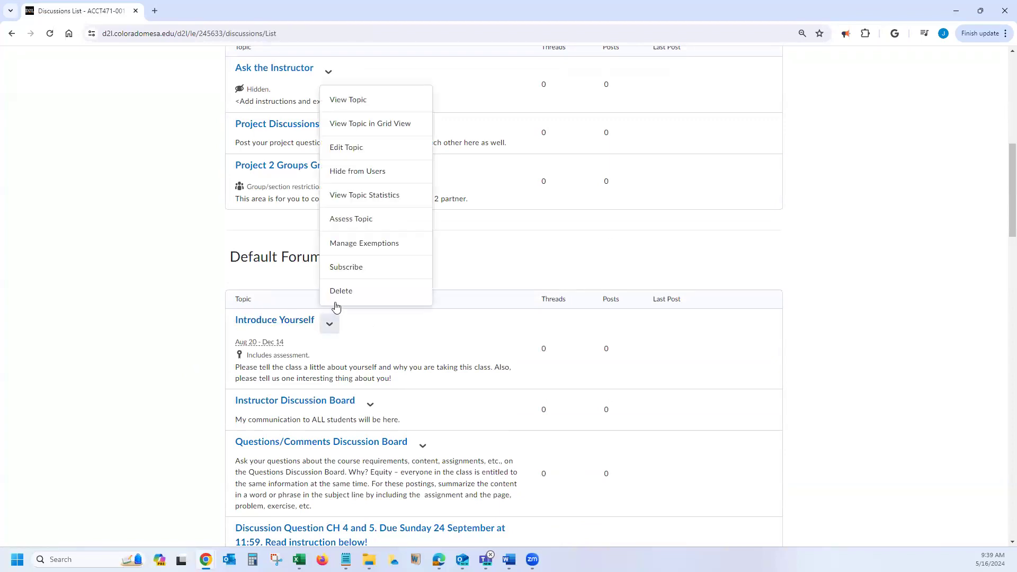
click(351, 151)
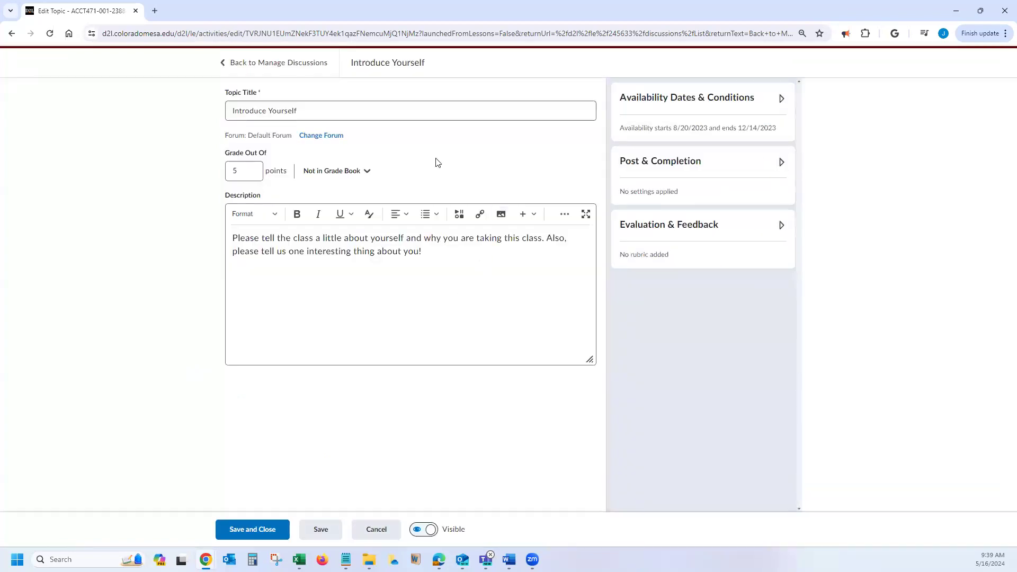
click(367, 171)
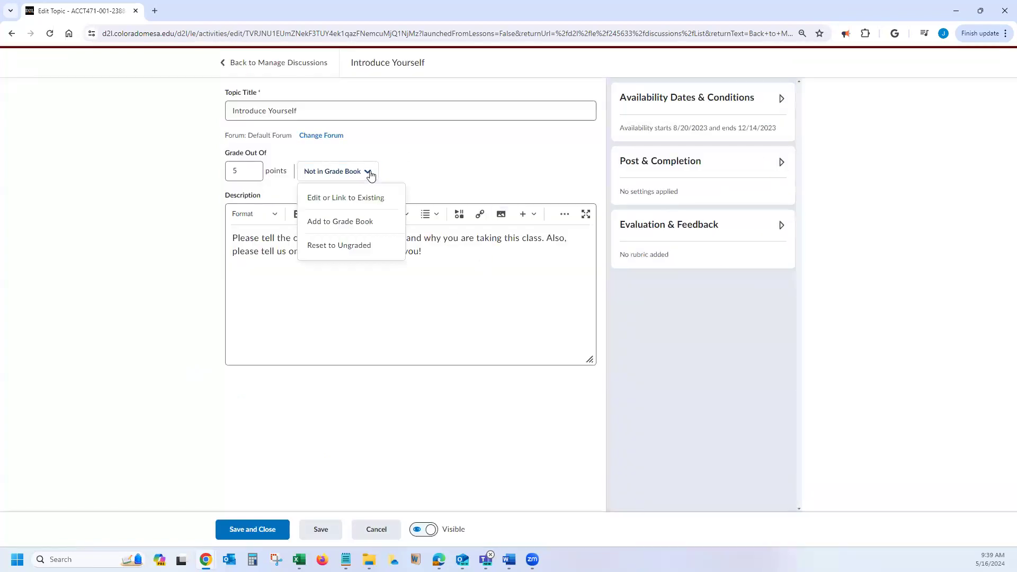
click(362, 224)
click(252, 531)
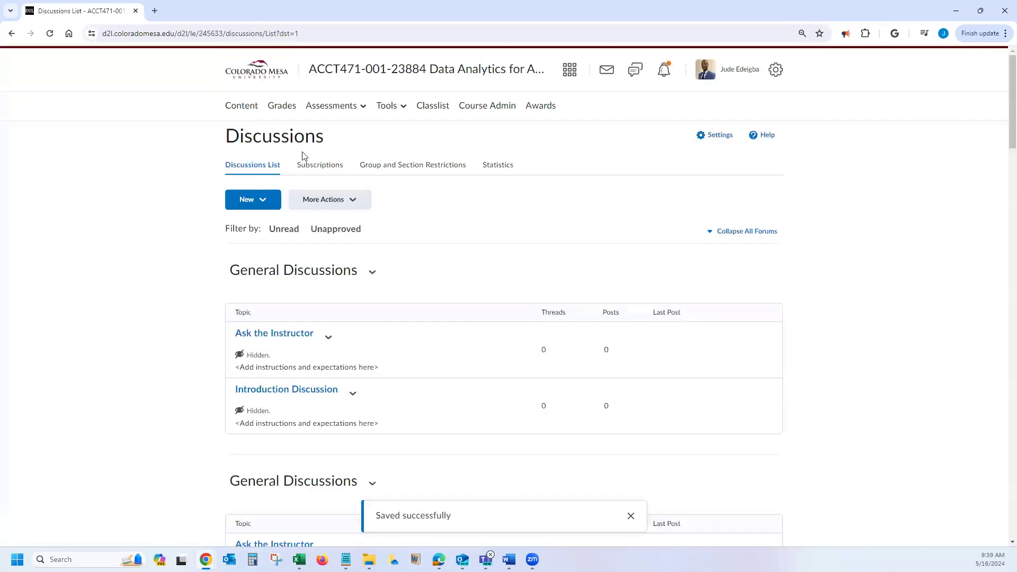
Return to the grade items, reload the list, and look through it for the Introduce Yourself discussion's grade item
click(278, 107)
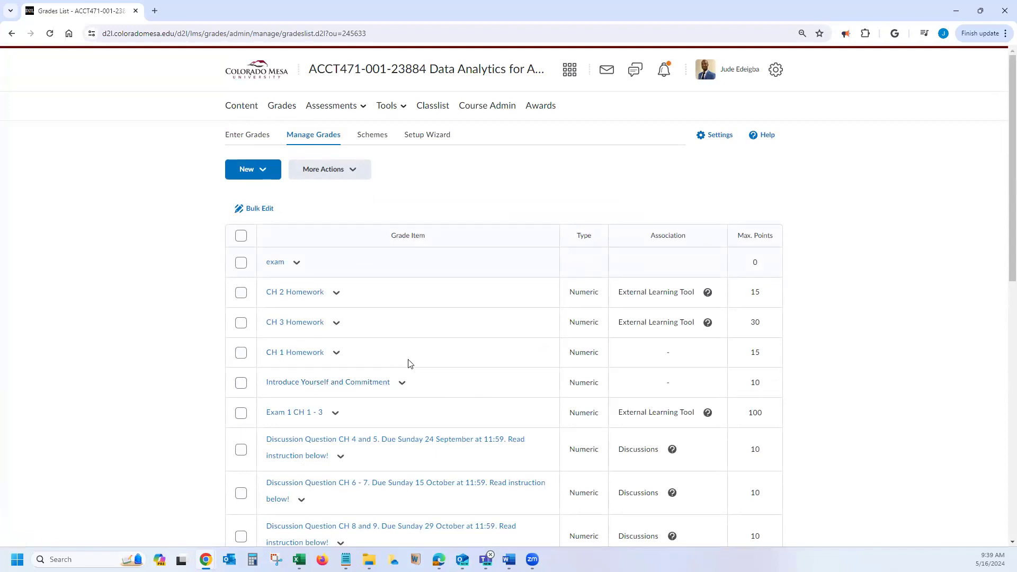
click(49, 34)
scroll(403, 392, down, 3)
scroll(408, 392, up, 3)
Reopen the Introduce Yourself topic in the Default Forum for editing, review its grade book options, and save and close it
click(366, 110)
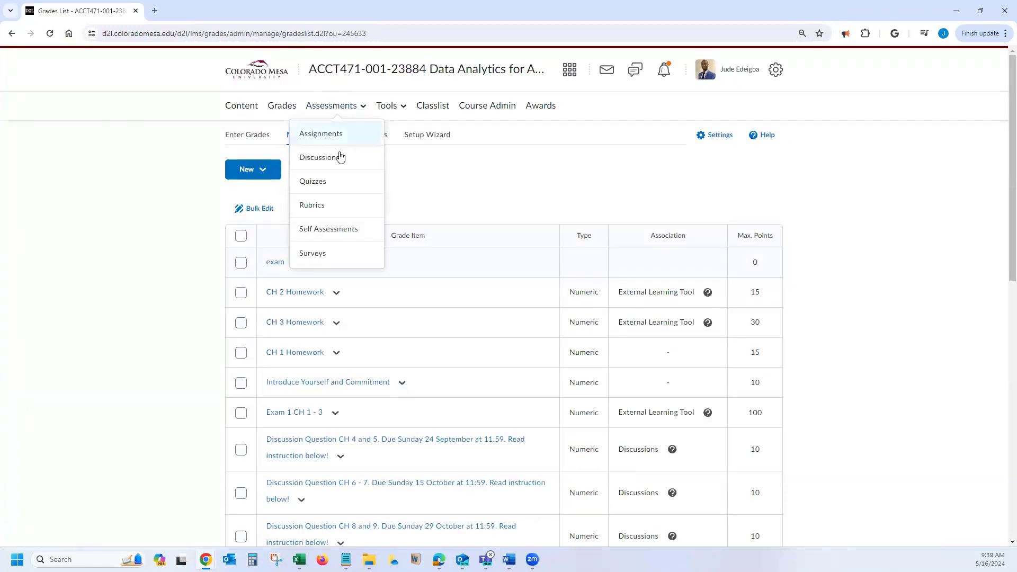
click(325, 157)
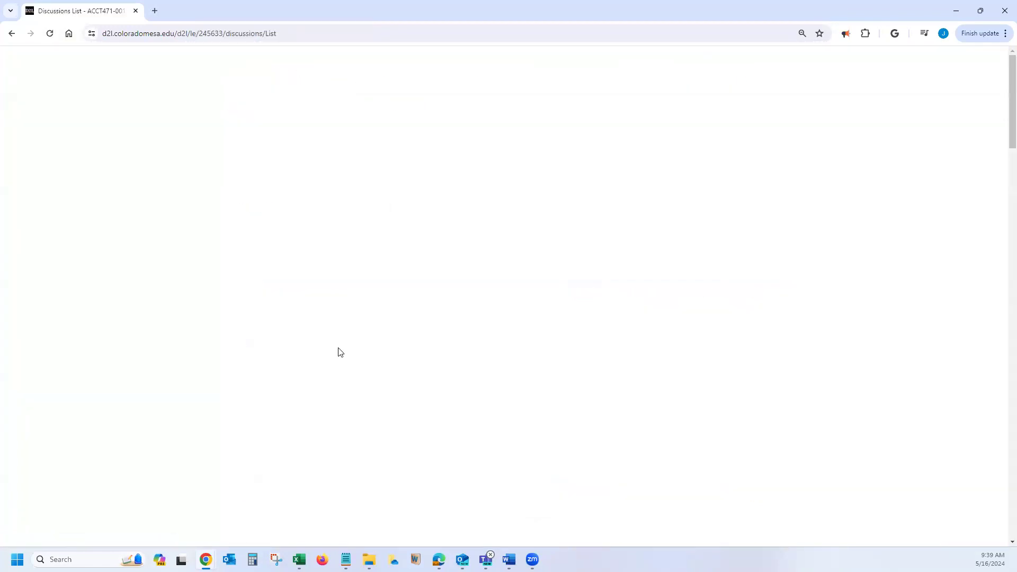
scroll(331, 455, down, 6)
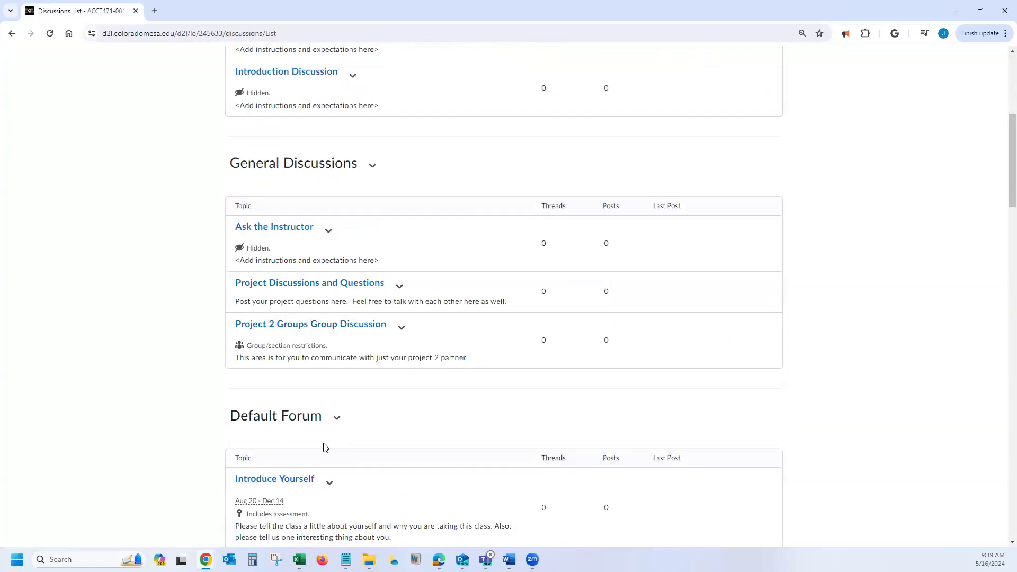
scroll(325, 447, down, 2)
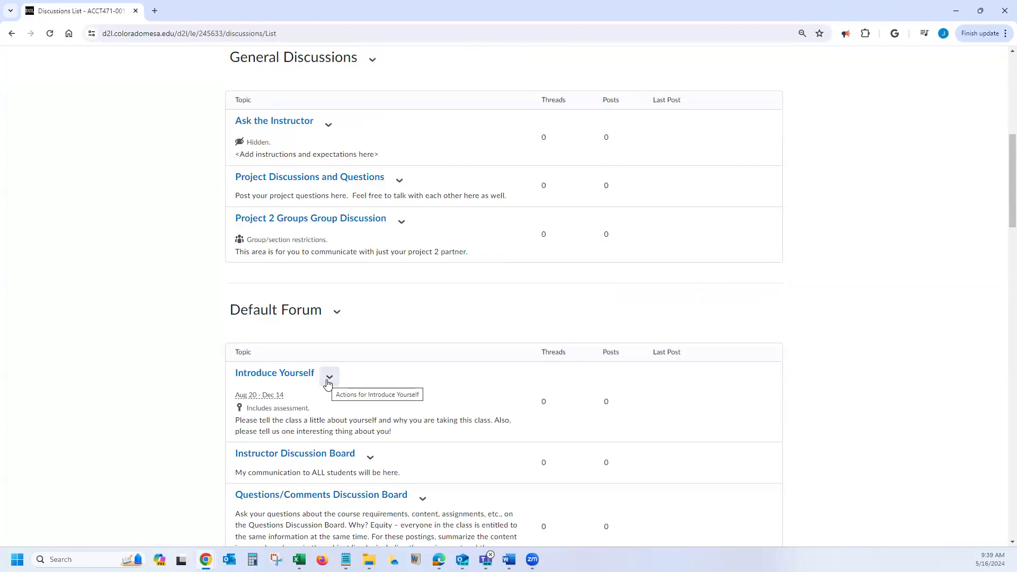
scroll(120, 416, down, 3)
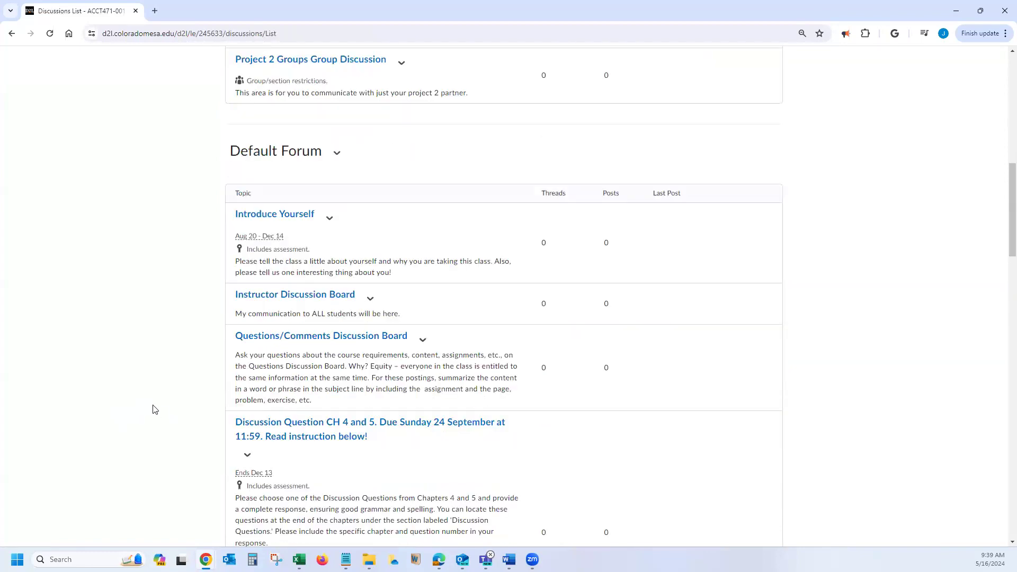
scroll(155, 409, down, 2)
scroll(156, 409, up, 4)
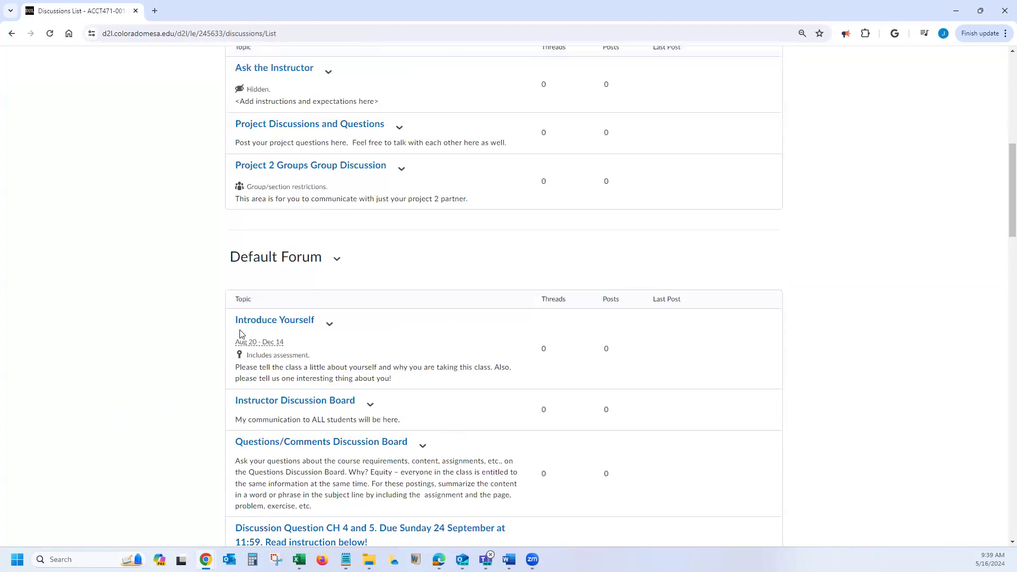
click(329, 324)
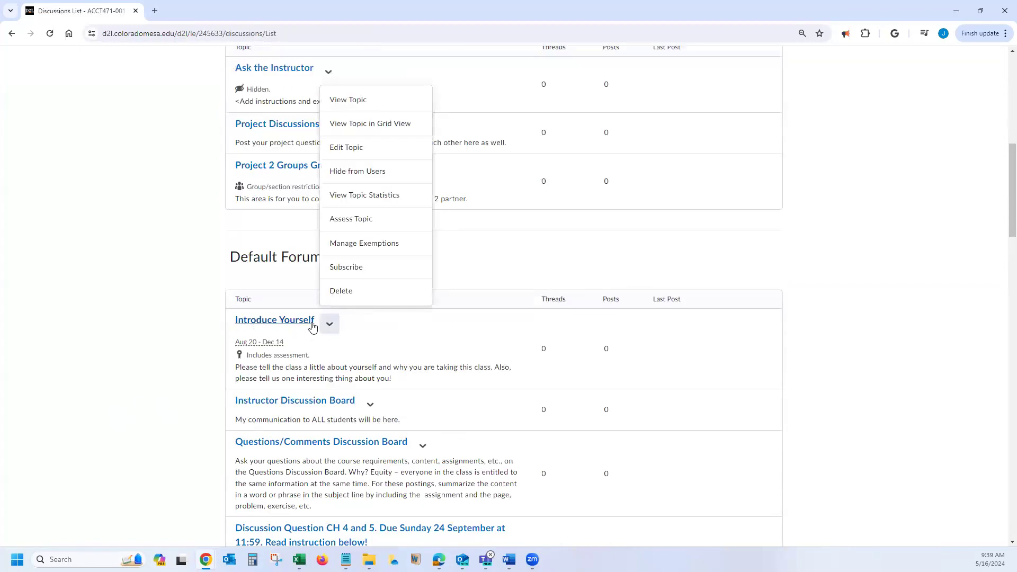
click(353, 150)
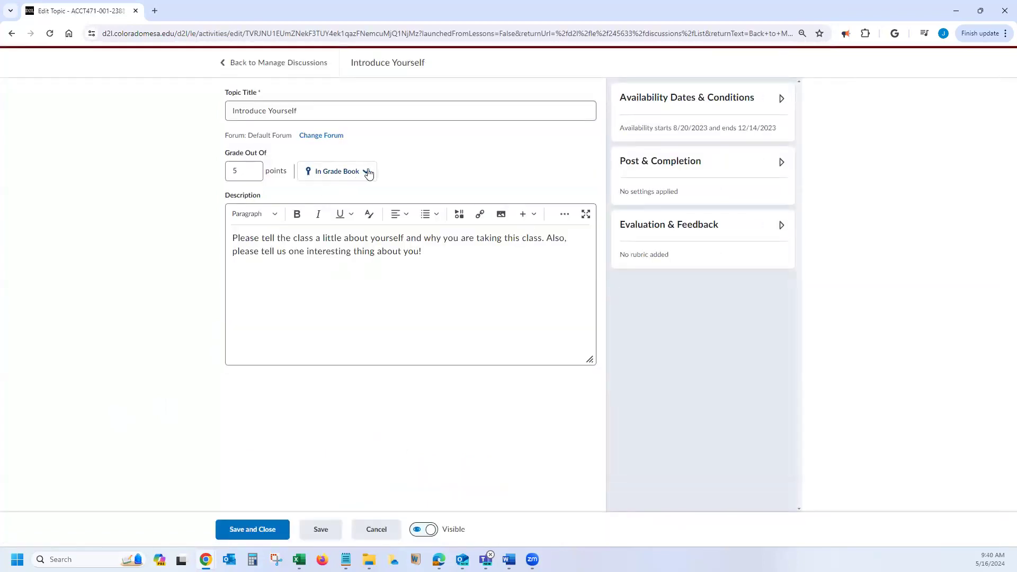
click(365, 172)
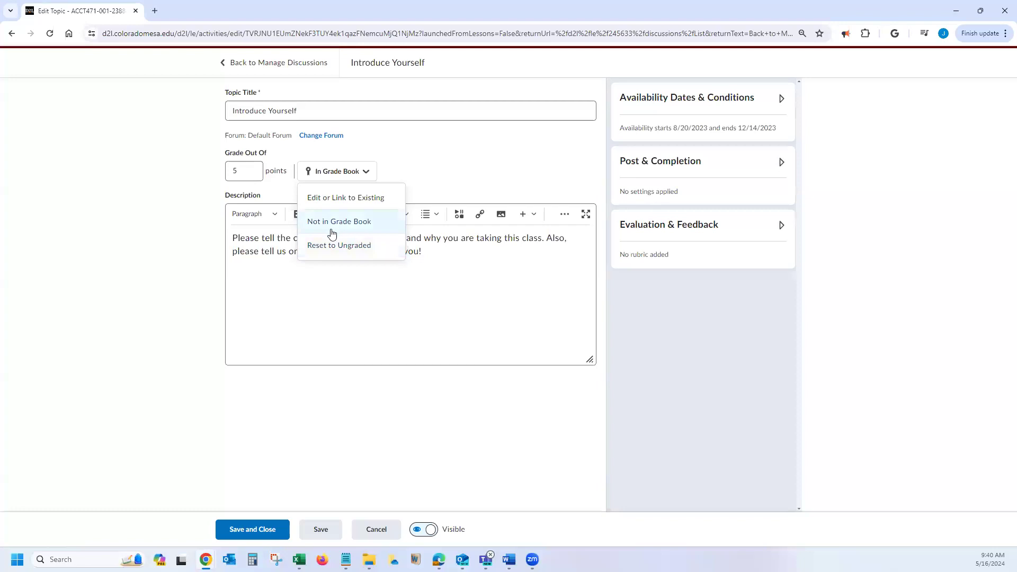
click(404, 286)
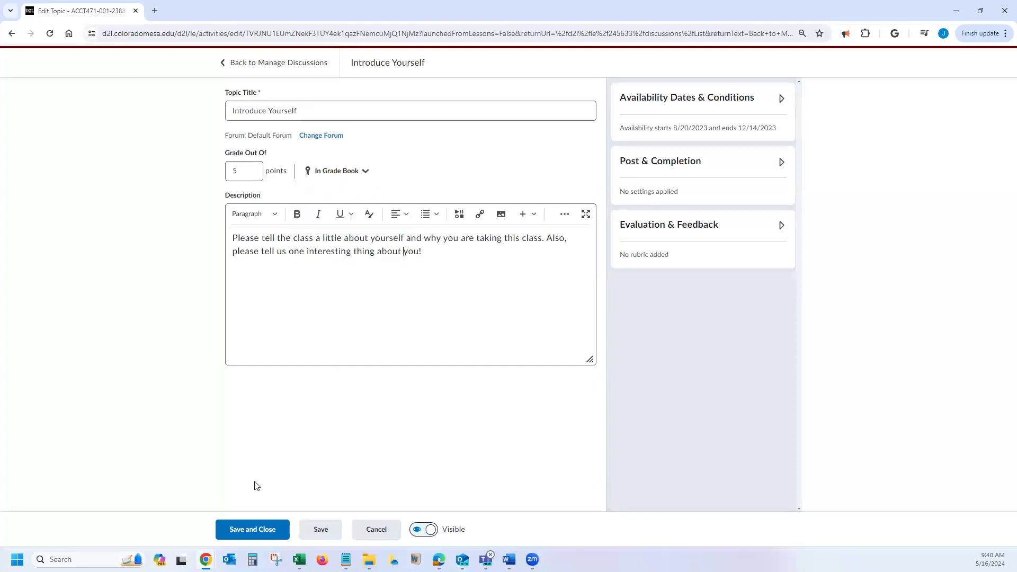
click(244, 532)
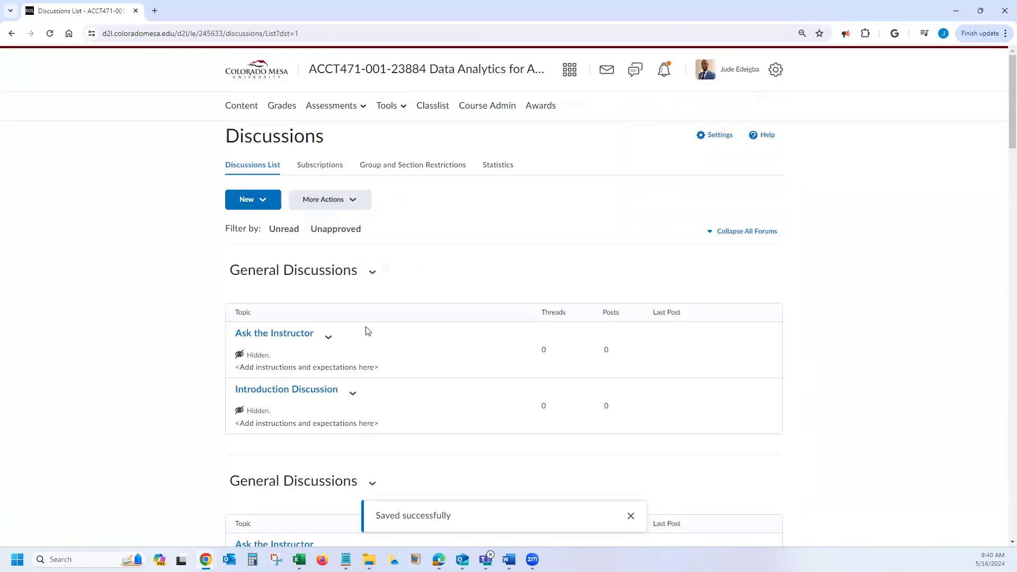
Return to the course's grade items and check the associations of Introduce Yourself and Introduce Yourself and Commitment
click(282, 110)
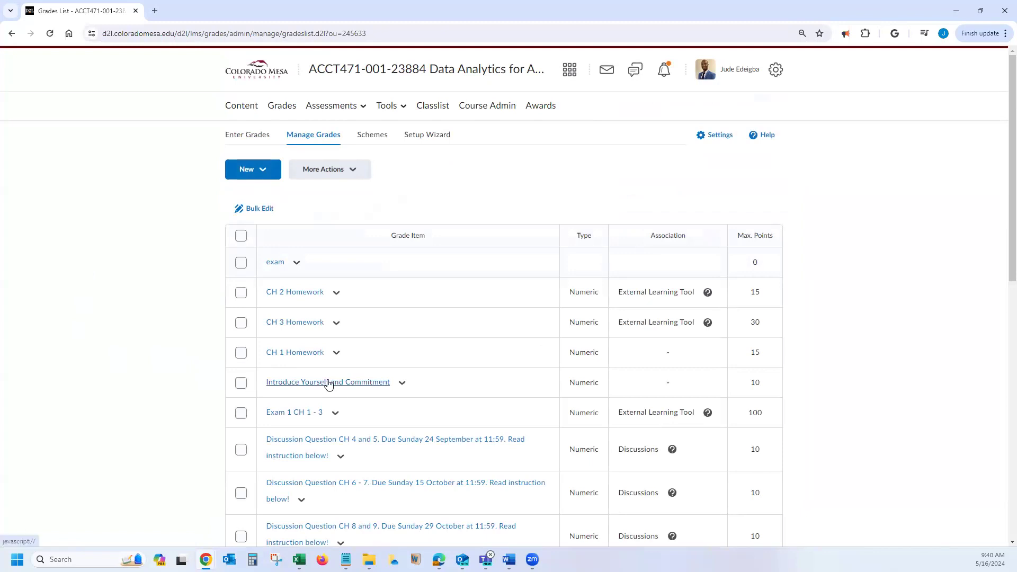
scroll(323, 386, down, 3)
scroll(320, 383, down, 8)
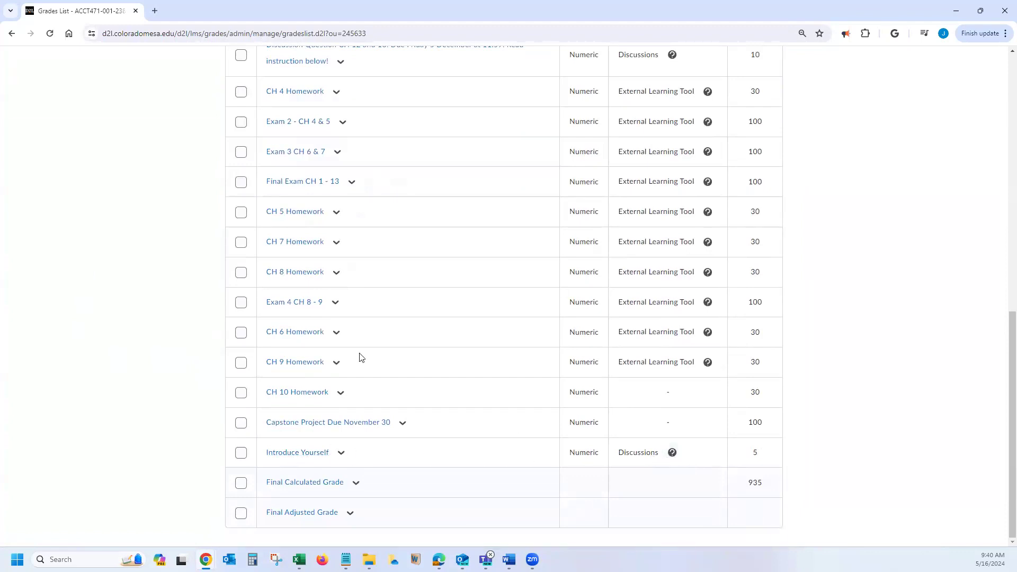
scroll(360, 357, up, 10)
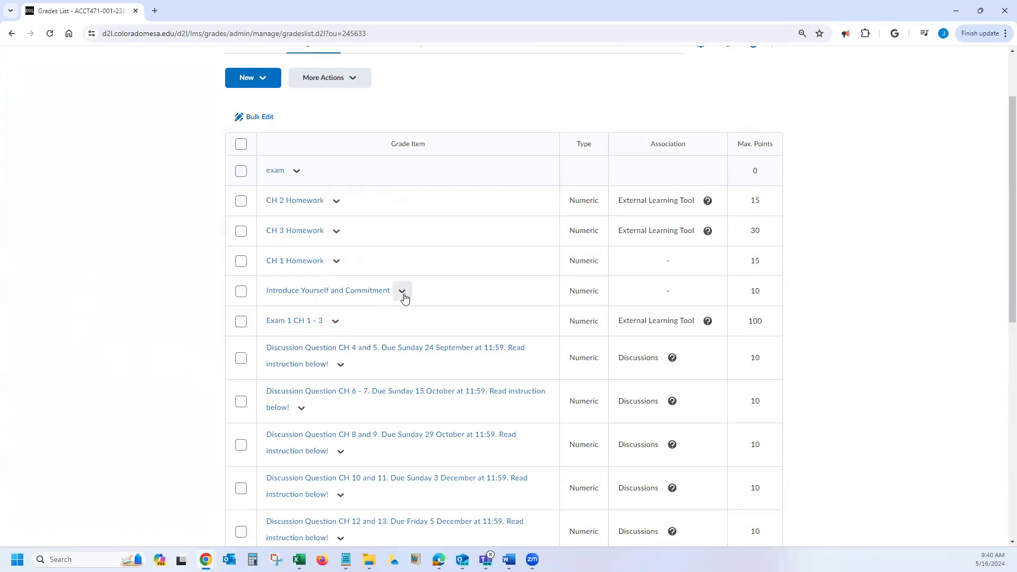
scroll(477, 233, up, 2)
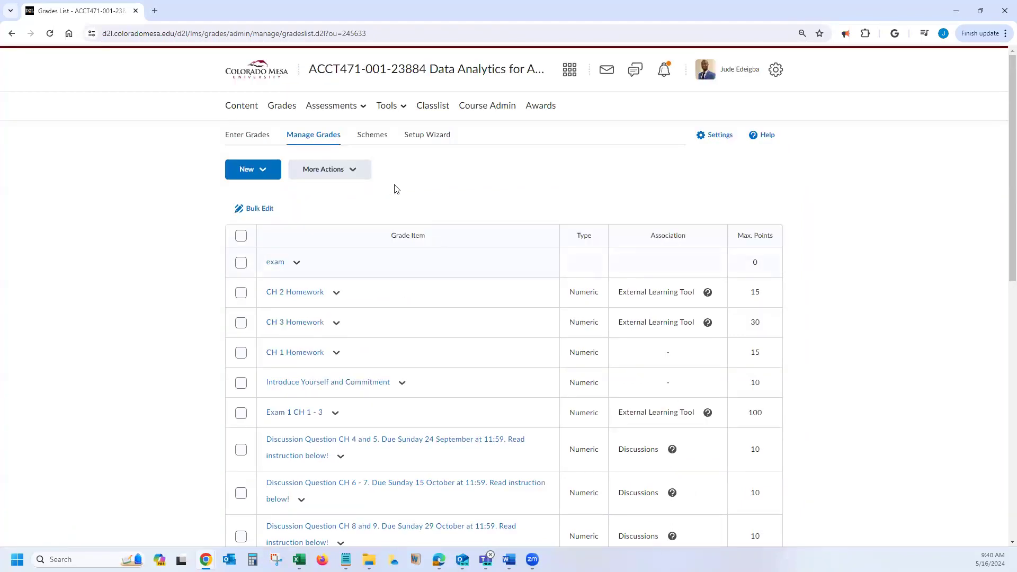
Open the course's discussions list and look through all forums for a topic matching the Introduce Yourself and Commitment grade item
click(361, 108)
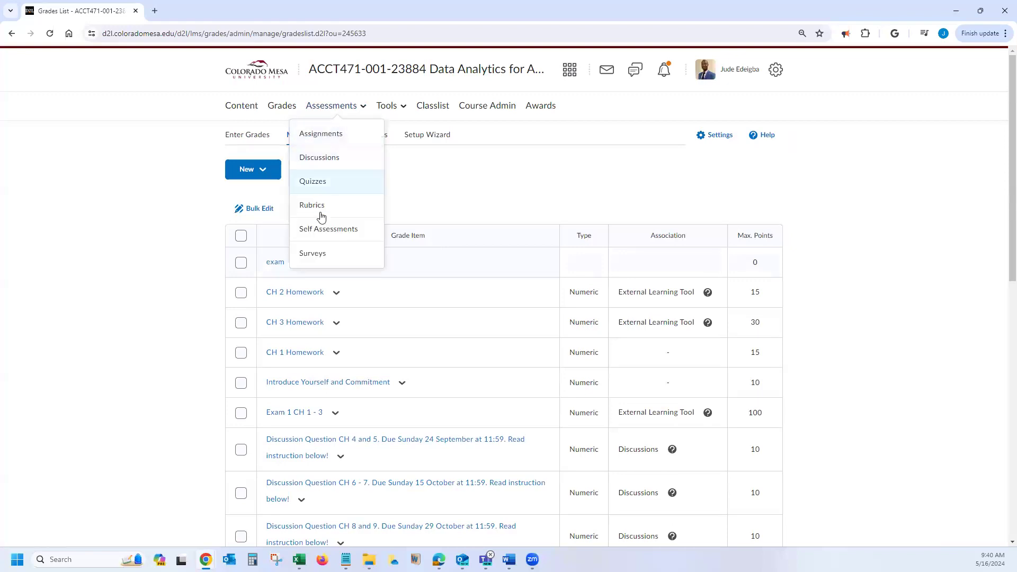
click(318, 161)
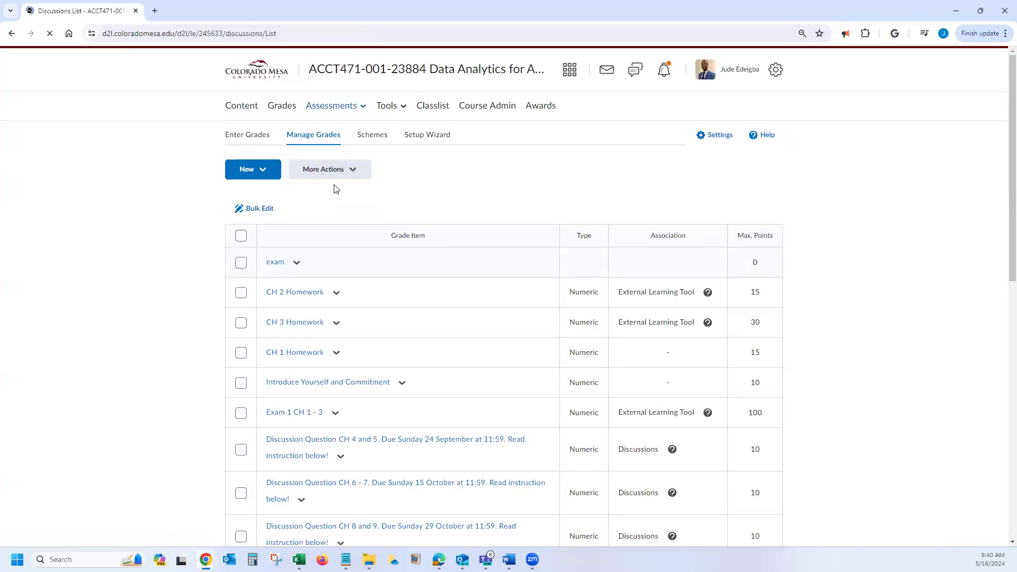
scroll(210, 378, down, 4)
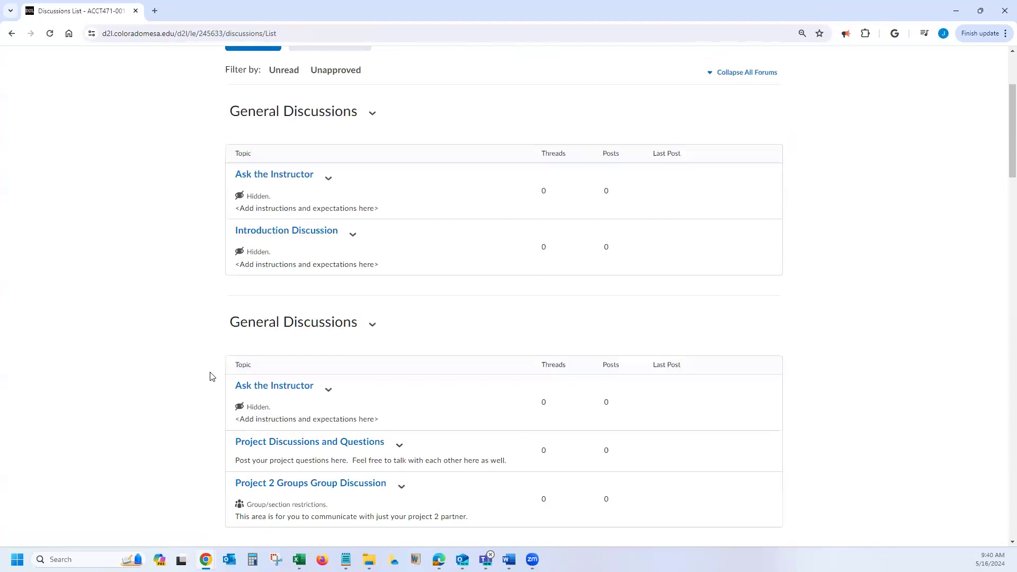
scroll(212, 377, down, 4)
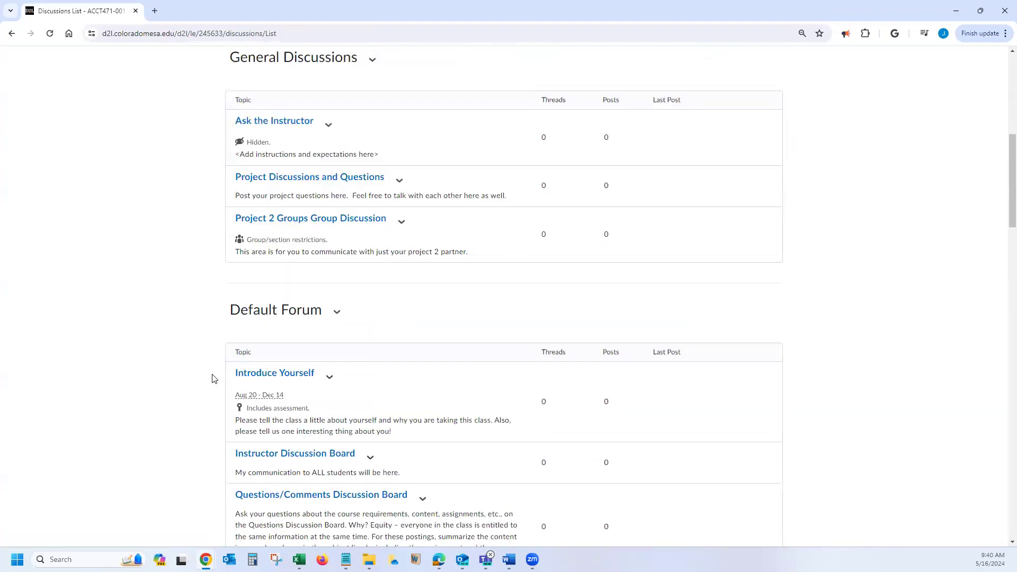
scroll(214, 378, up, 2)
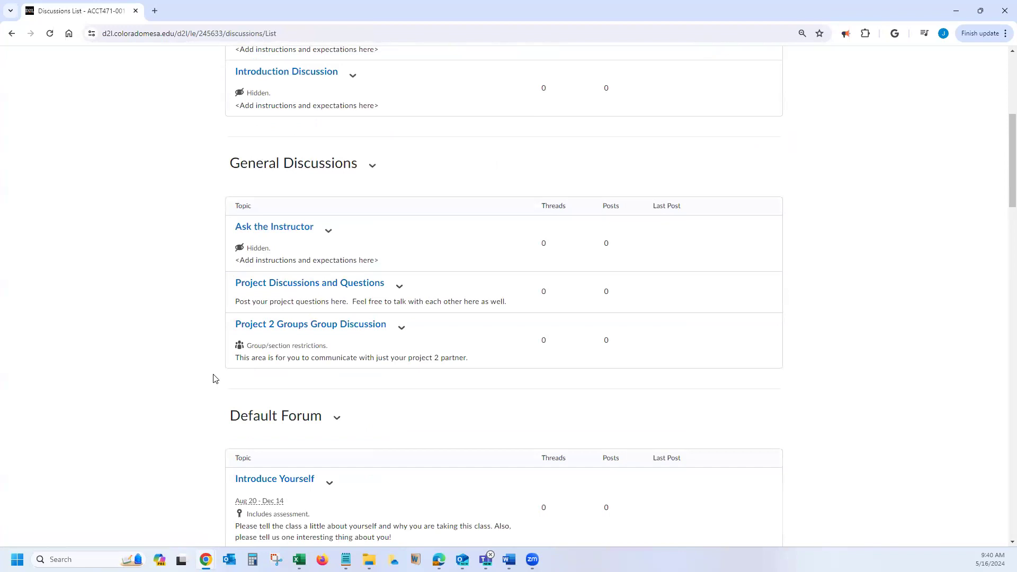
scroll(215, 378, up, 4)
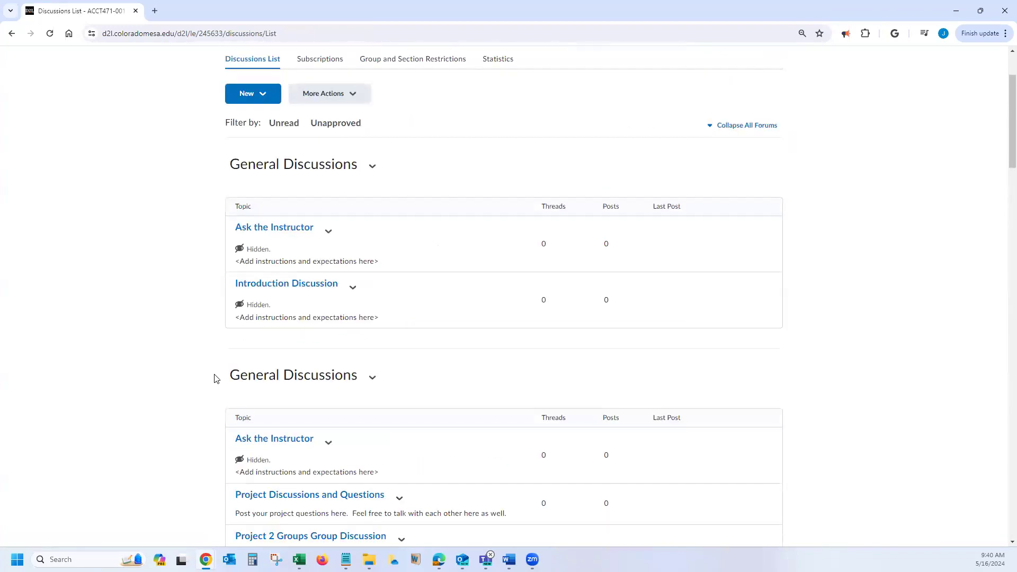
scroll(217, 379, up, 1)
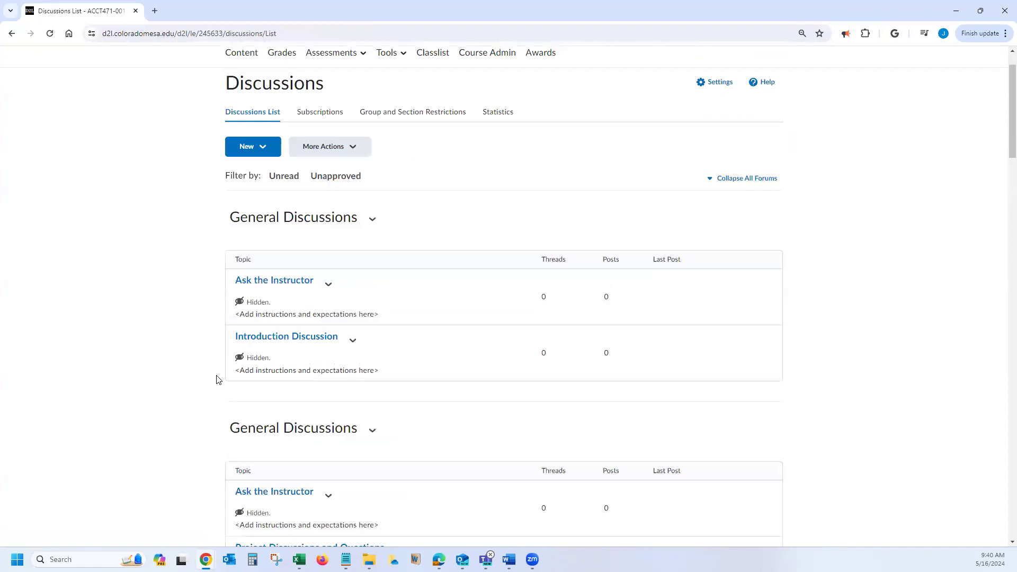
scroll(218, 379, down, 10)
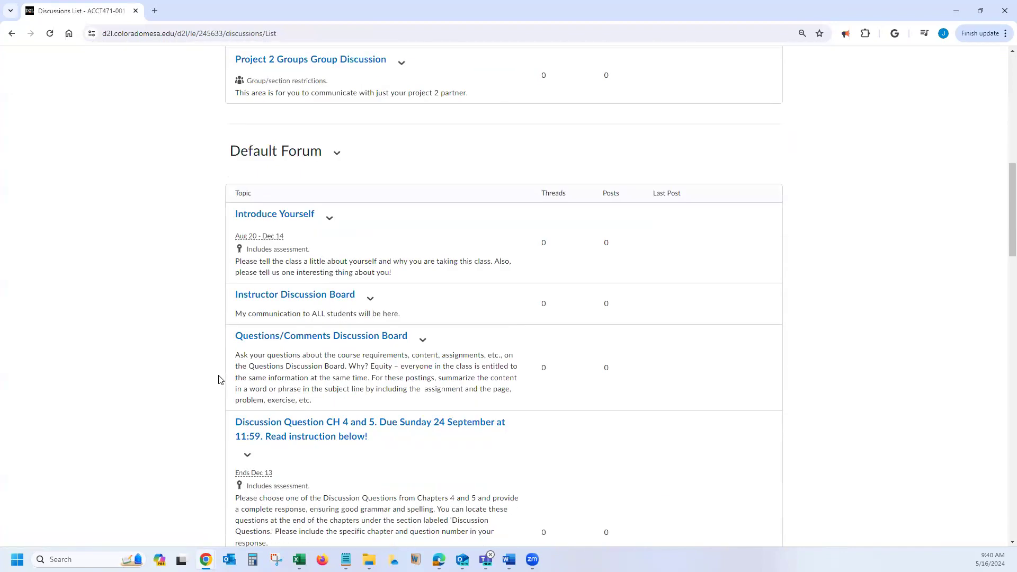
scroll(219, 380, down, 7)
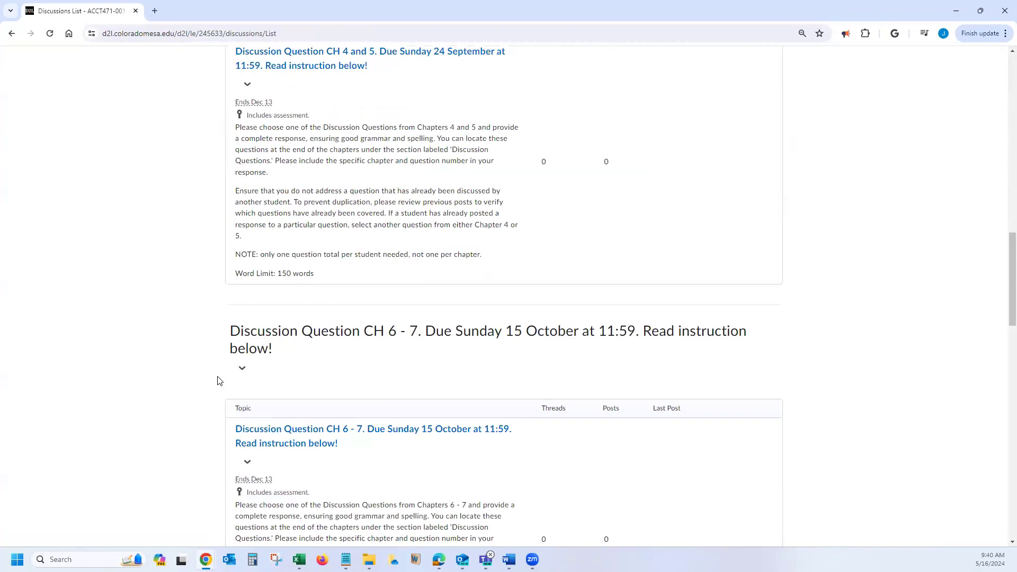
scroll(217, 382, down, 6)
scroll(217, 382, down, 8)
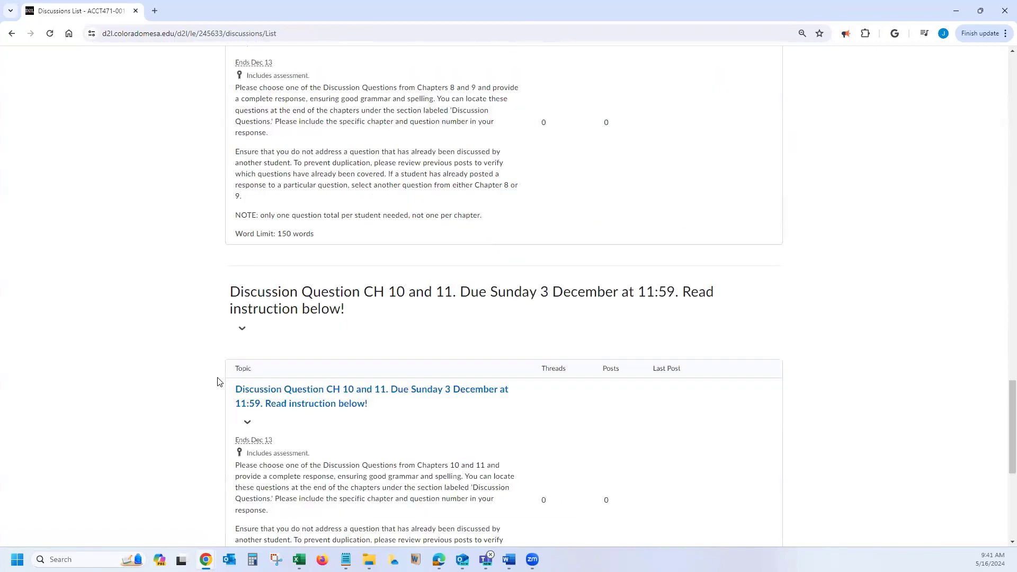
scroll(220, 384, down, 6)
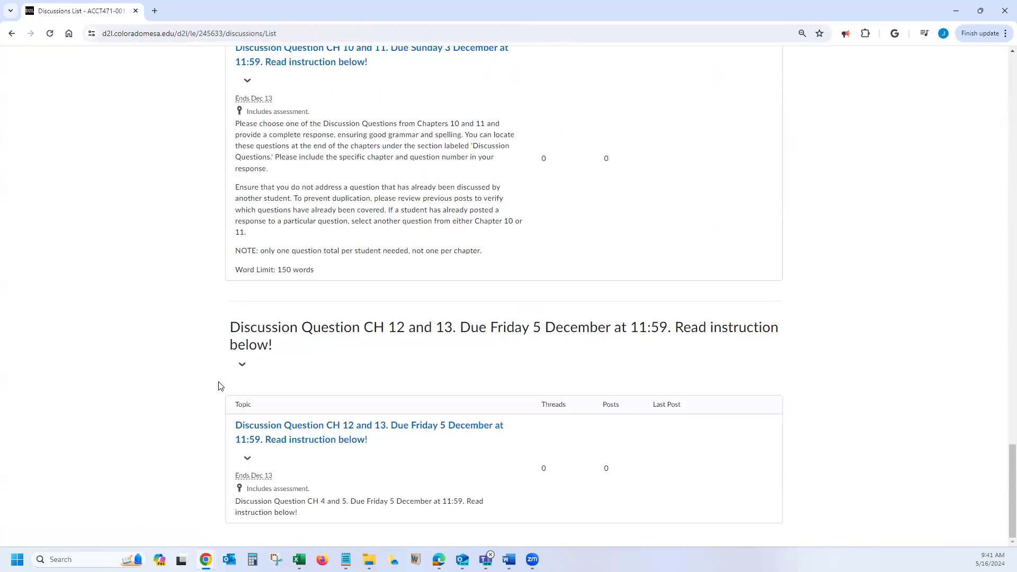
scroll(221, 386, up, 20)
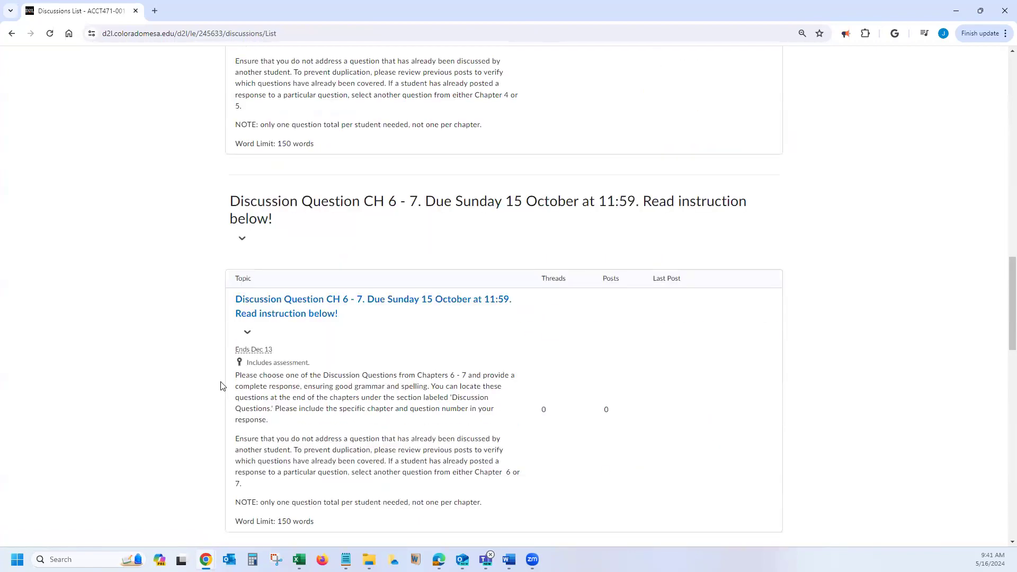
scroll(221, 385, up, 5)
scroll(221, 385, up, 4)
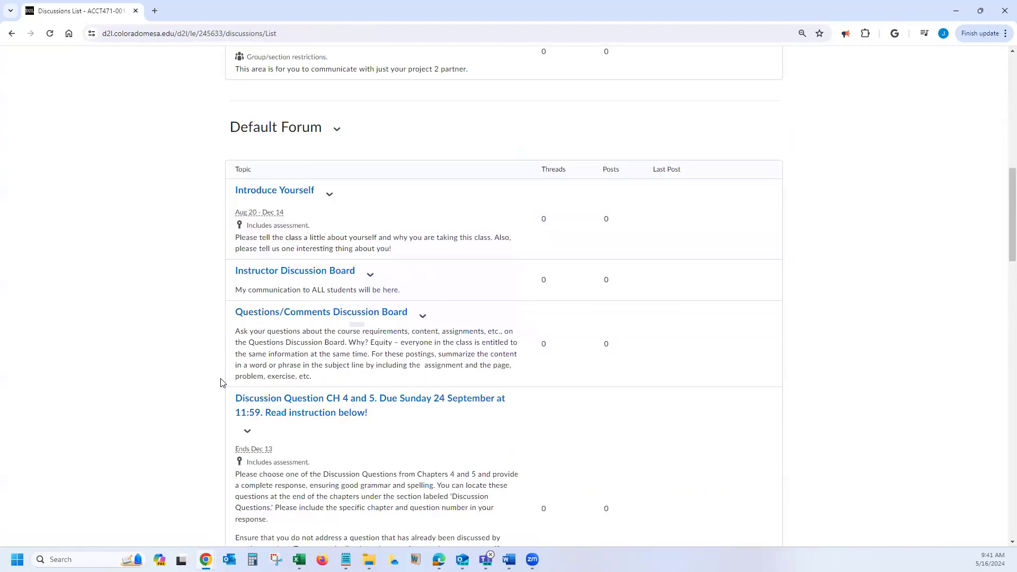
scroll(223, 366, up, 1)
scroll(284, 324, up, 5)
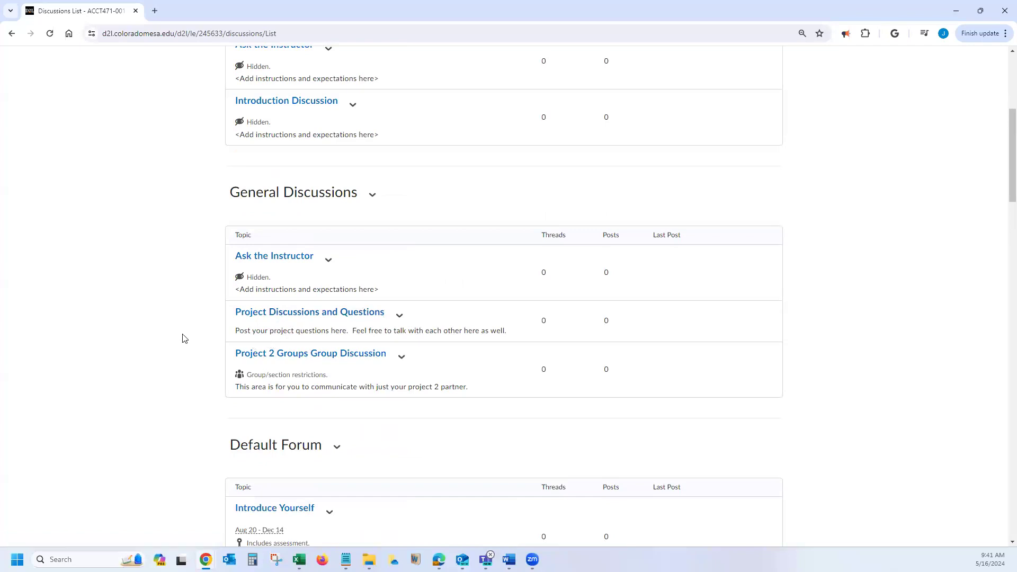
scroll(183, 337, up, 3)
scroll(187, 336, up, 3)
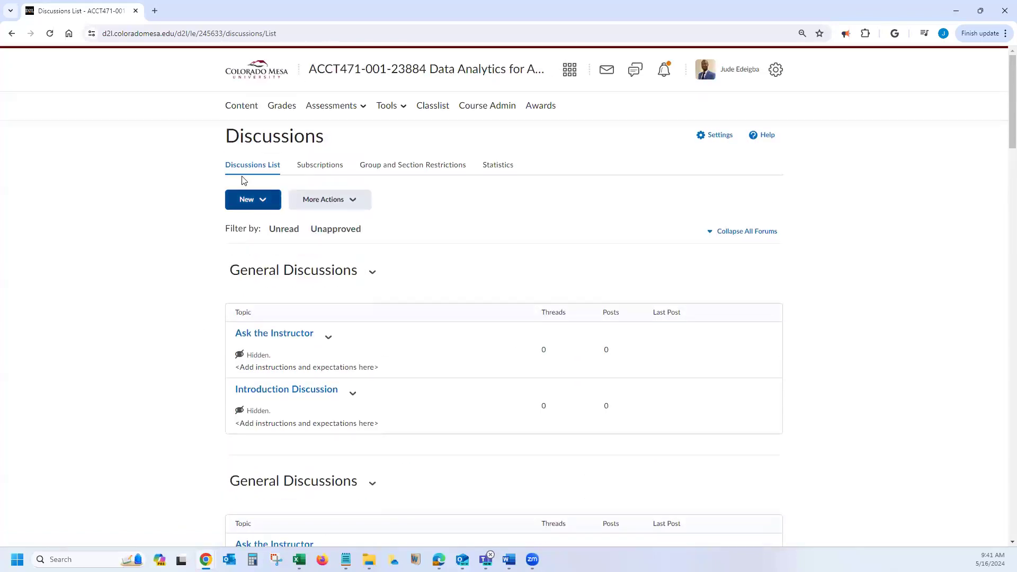
Open the Introduce Yourself and Commitment grade item for editing and examine its general, grading and display properties
click(286, 108)
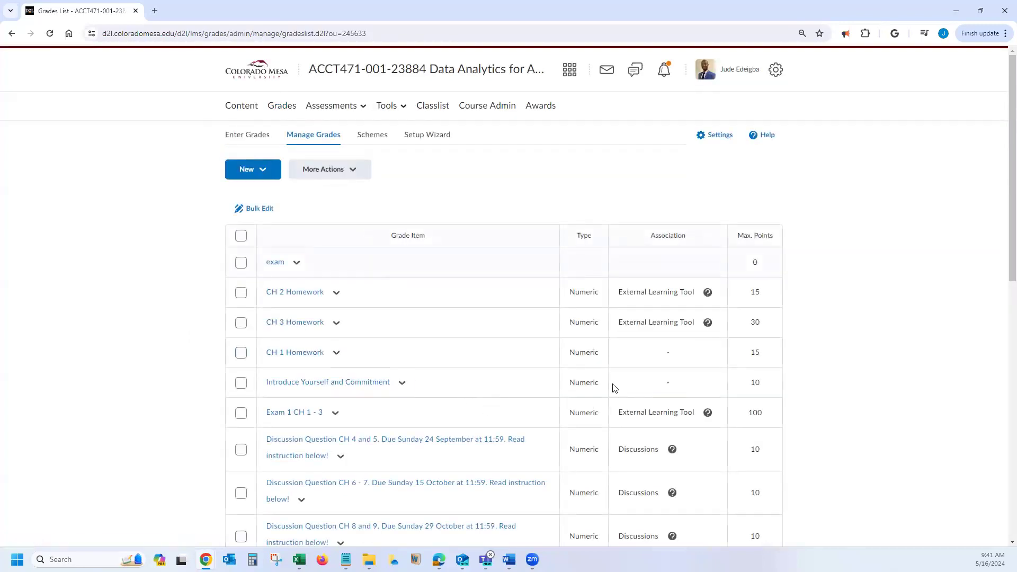
click(402, 383)
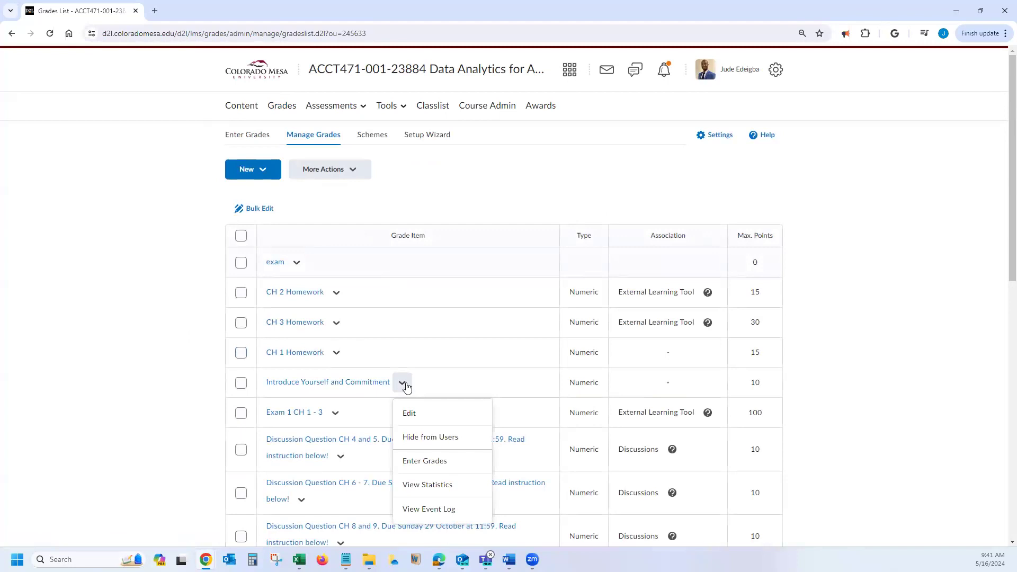
click(412, 415)
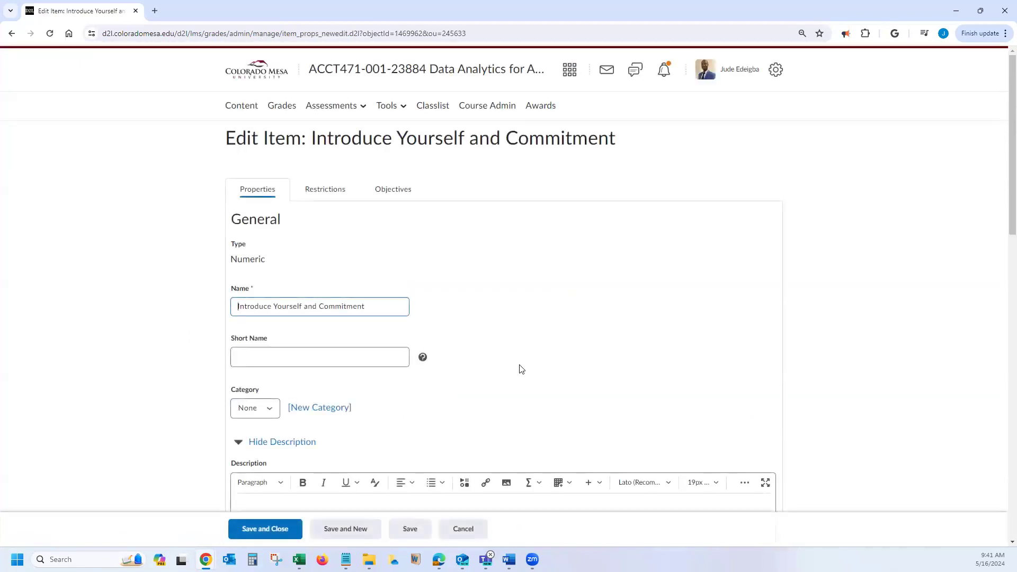
scroll(519, 369, down, 2)
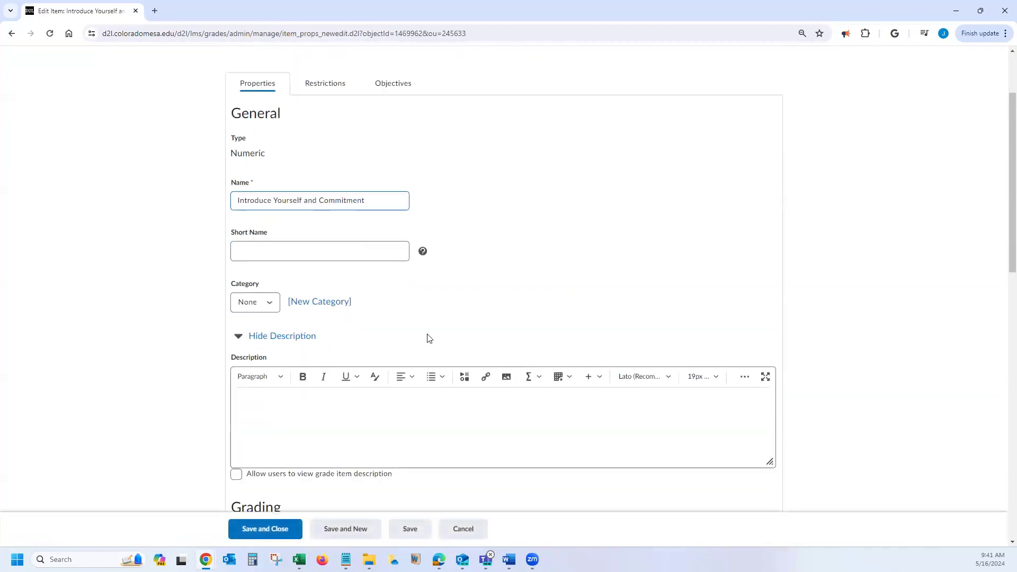
scroll(265, 190, up, 1)
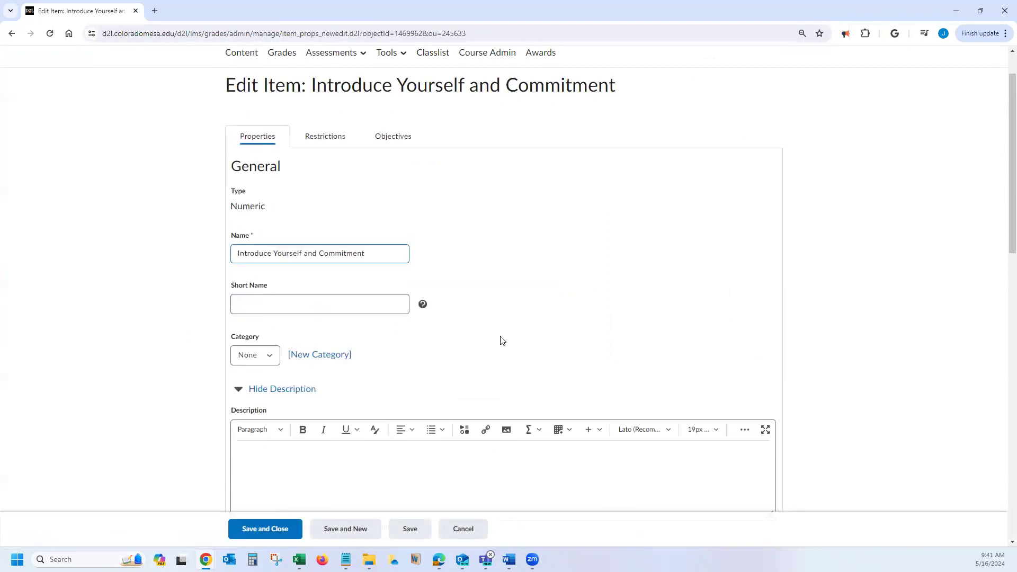
scroll(503, 340, down, 10)
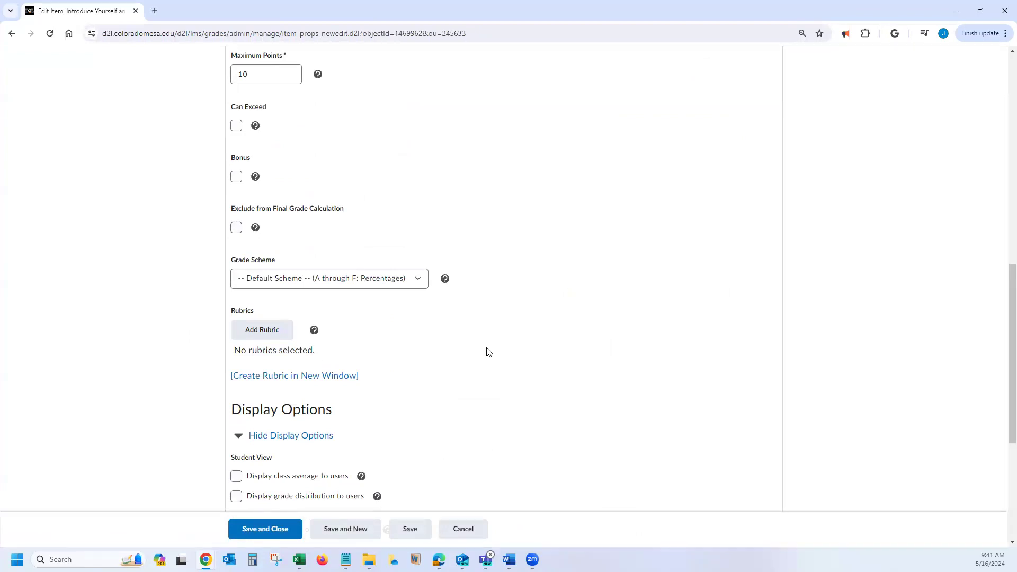
scroll(489, 352, down, 1)
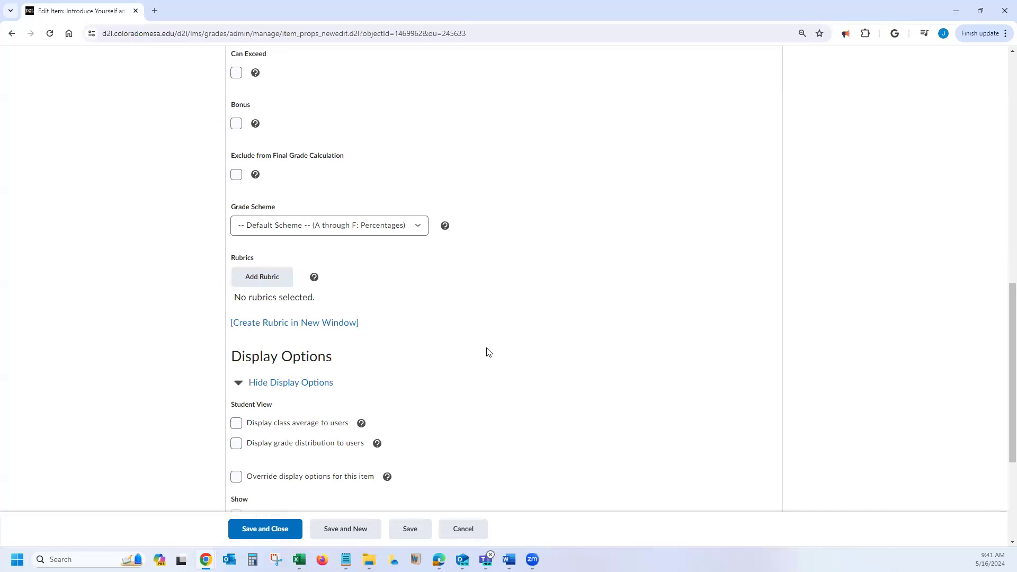
scroll(488, 352, down, 4)
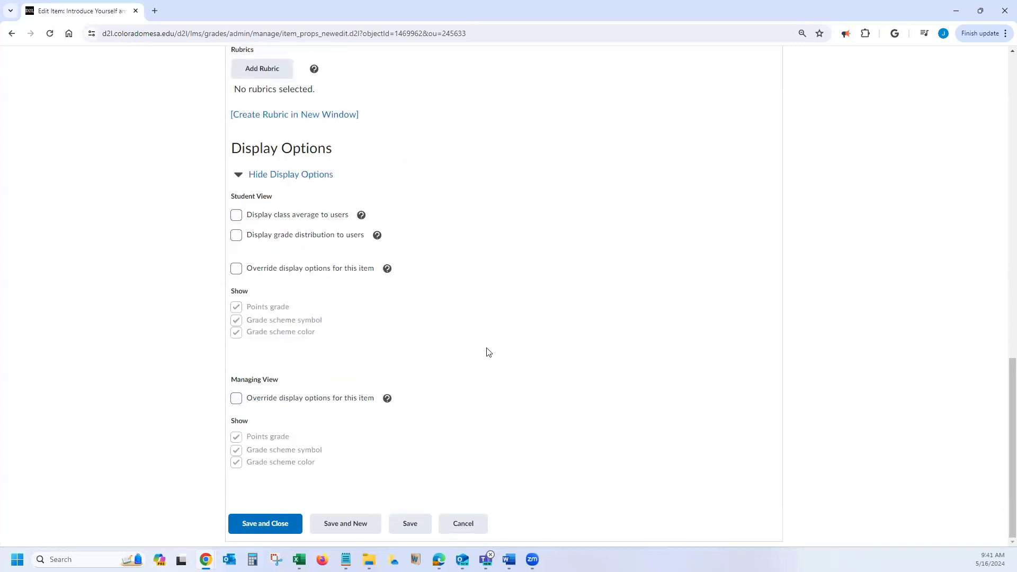
scroll(489, 352, up, 6)
scroll(488, 353, up, 1)
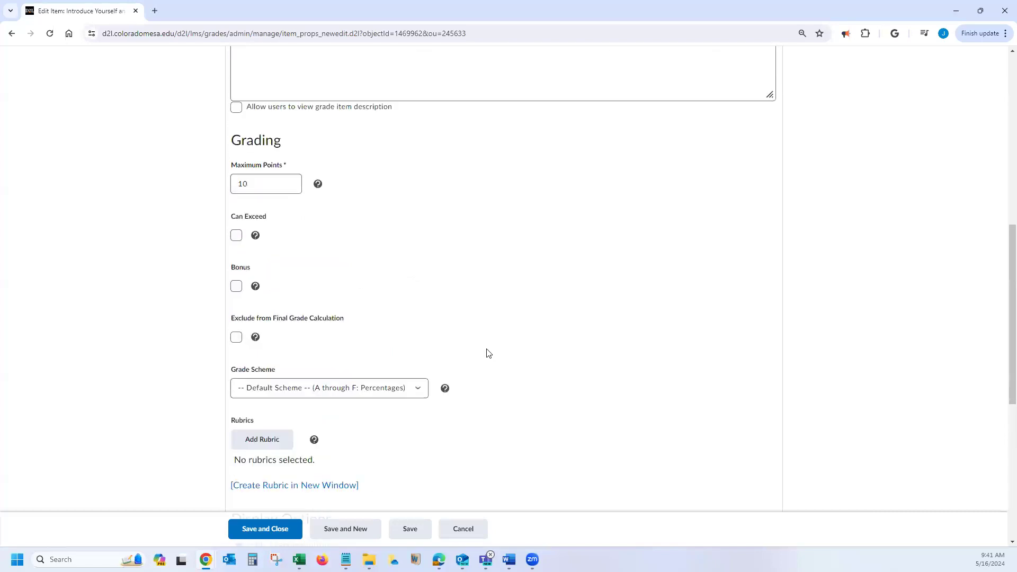
scroll(488, 354, up, 1)
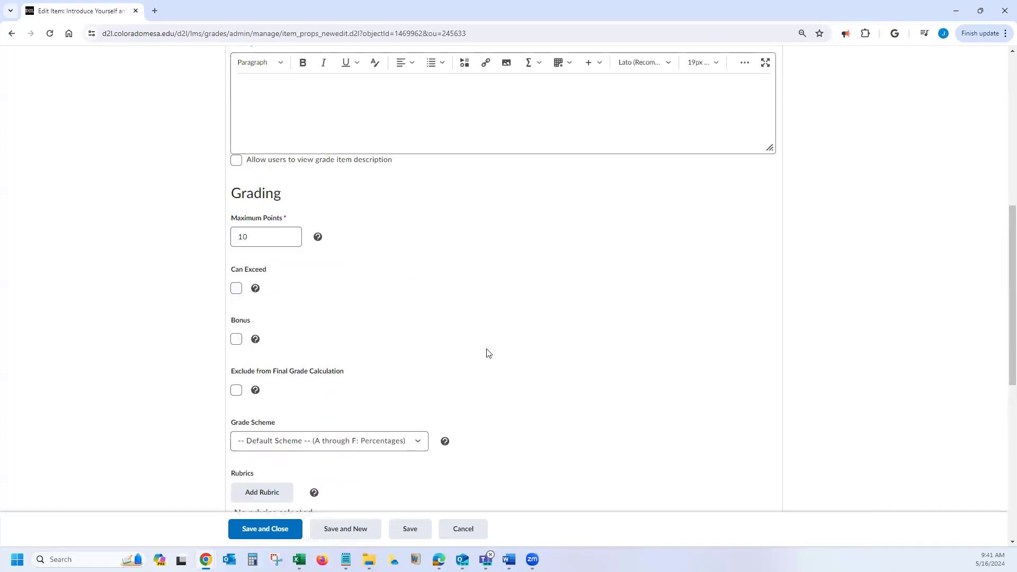
scroll(489, 354, up, 4)
scroll(489, 353, down, 4)
scroll(488, 354, up, 3)
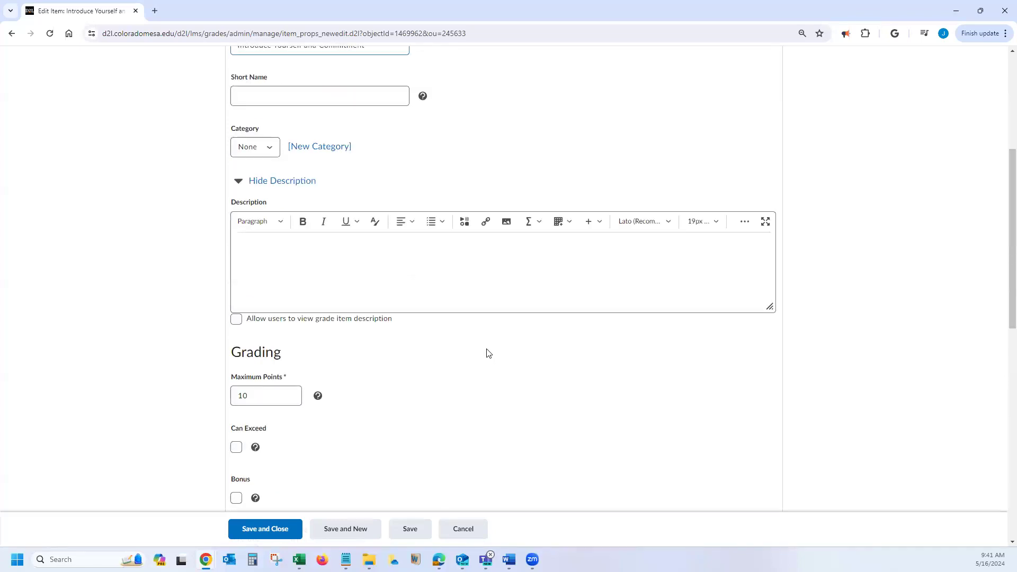
scroll(489, 353, up, 5)
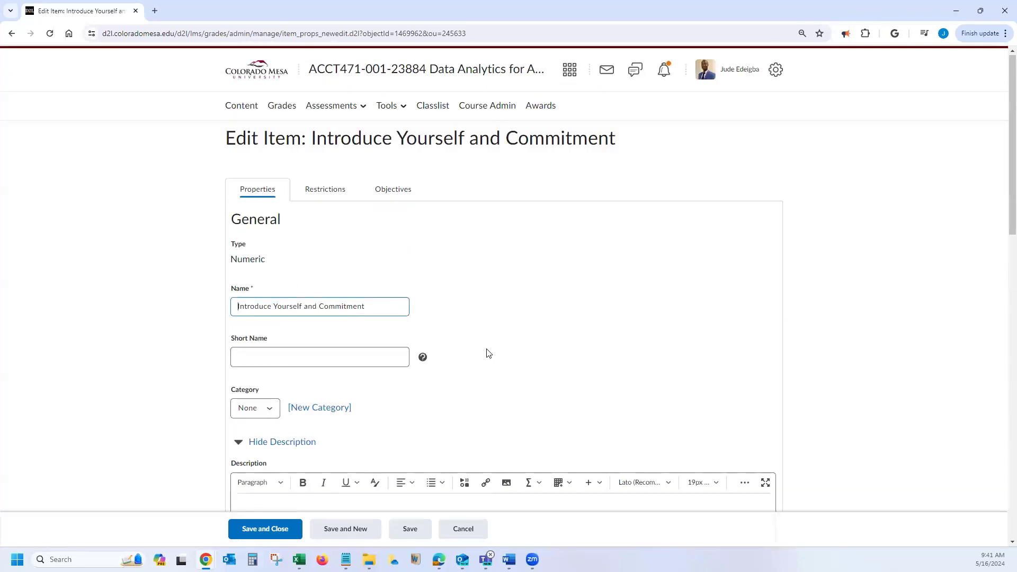
Check the Introduce Yourself and Commitment item's restrictions and learning objectives, and return to the course's grade items
click(331, 192)
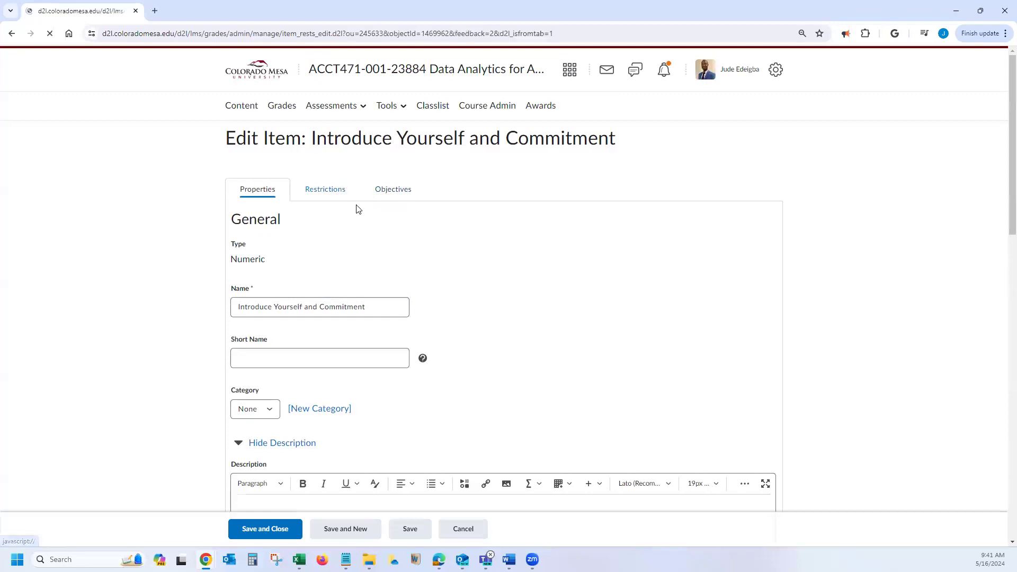
click(267, 194)
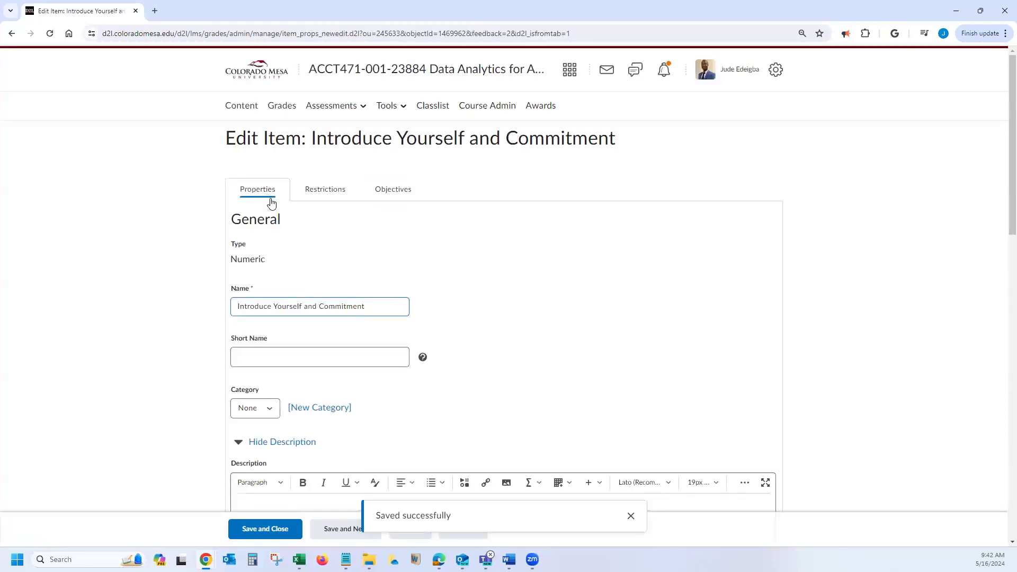
click(399, 193)
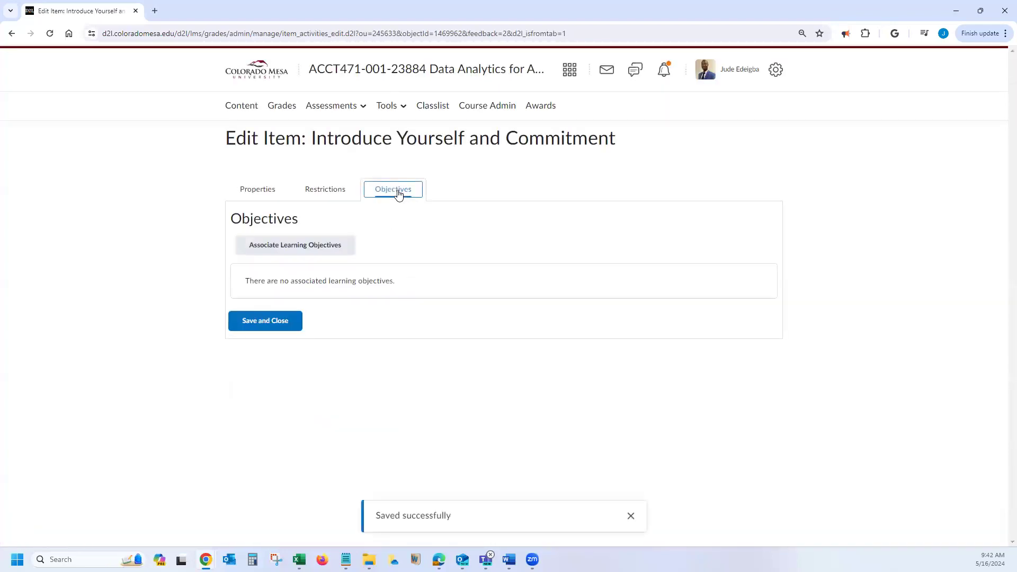
click(255, 198)
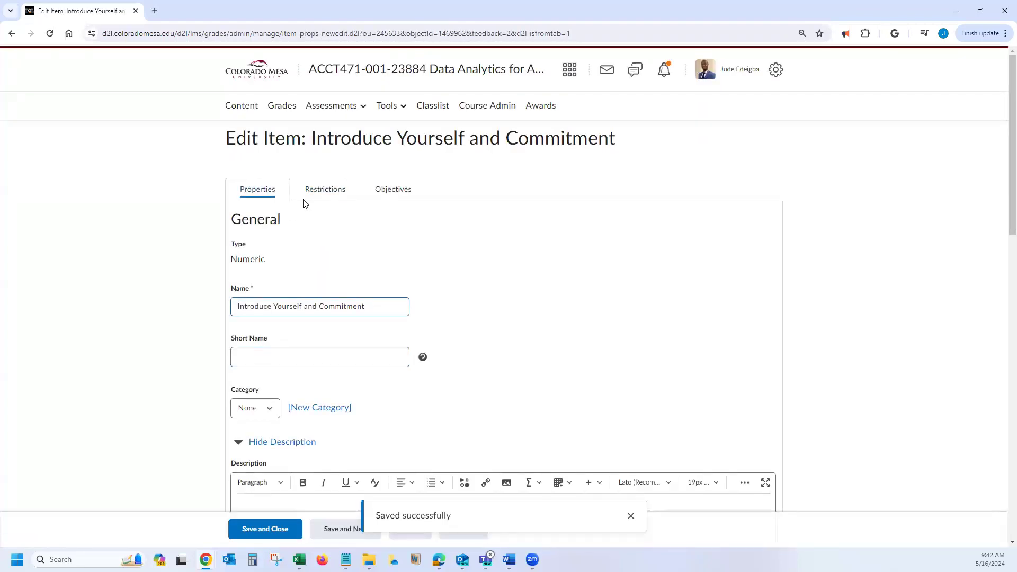
click(285, 107)
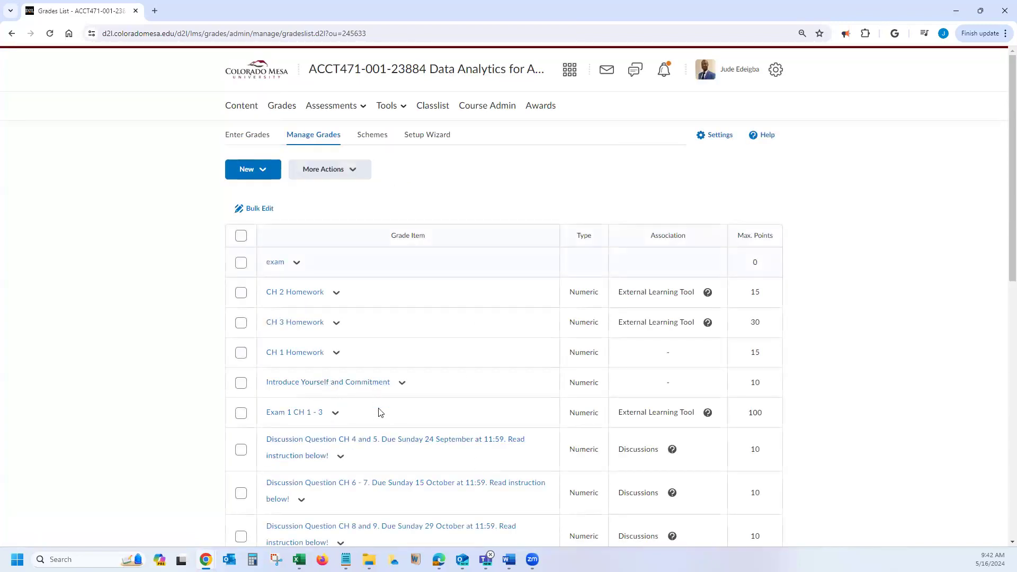
click(359, 109)
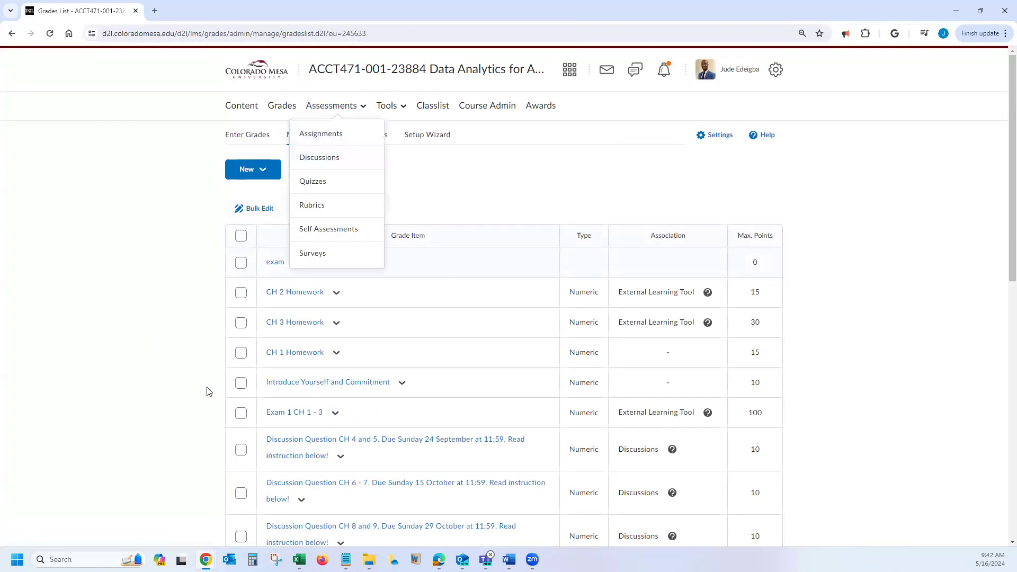
click(164, 387)
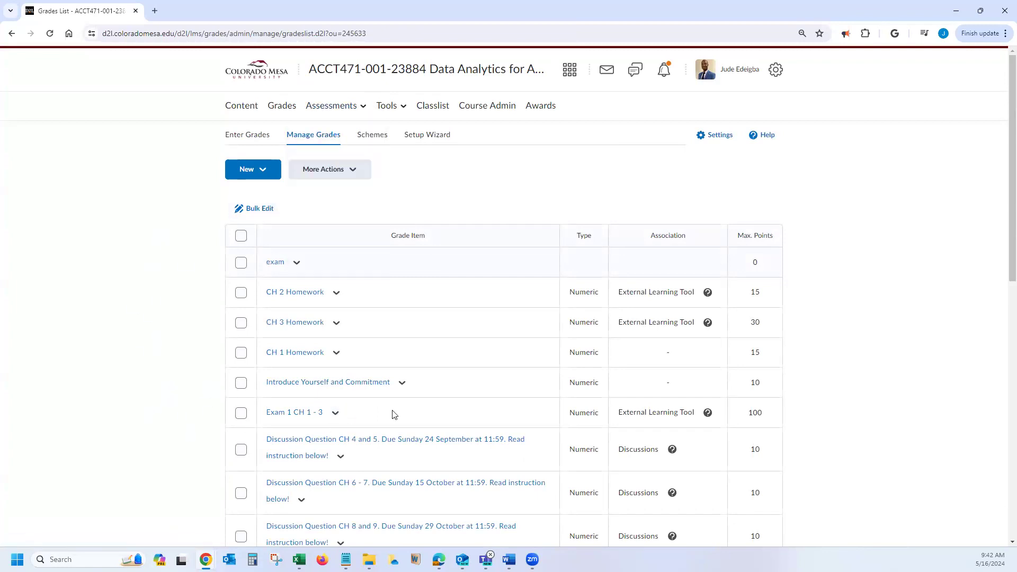